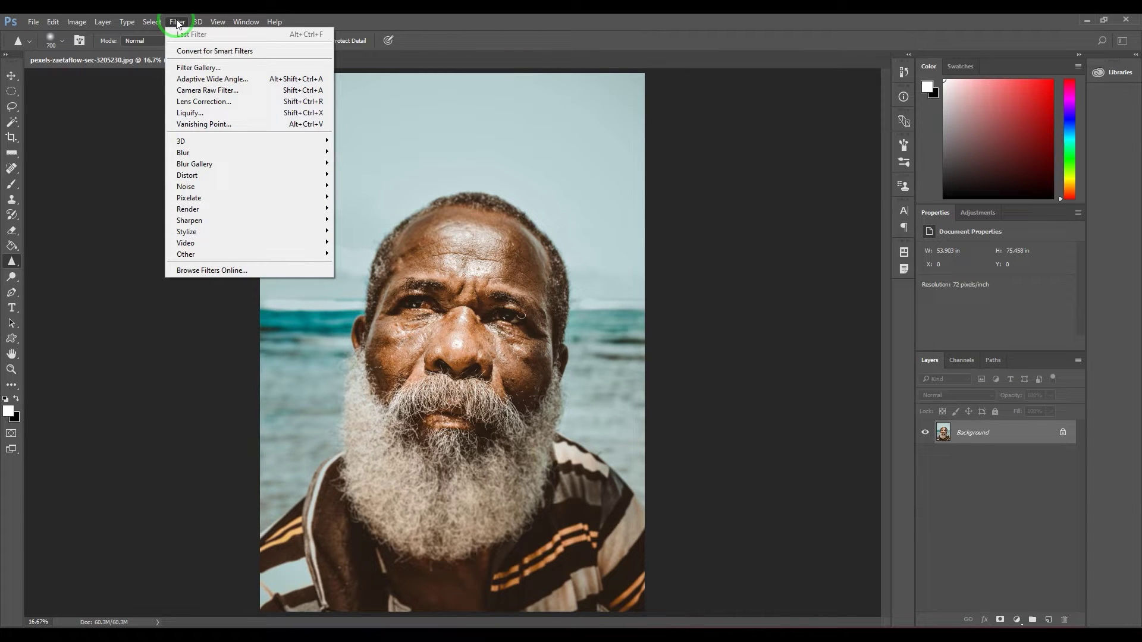
Open Unsharp Mask (Amount 182%, Radius 4.9 px, Threshold 5) and preview it on the nose at 100%
{"action": "mouse_move", "coordinate": [229, 221]}
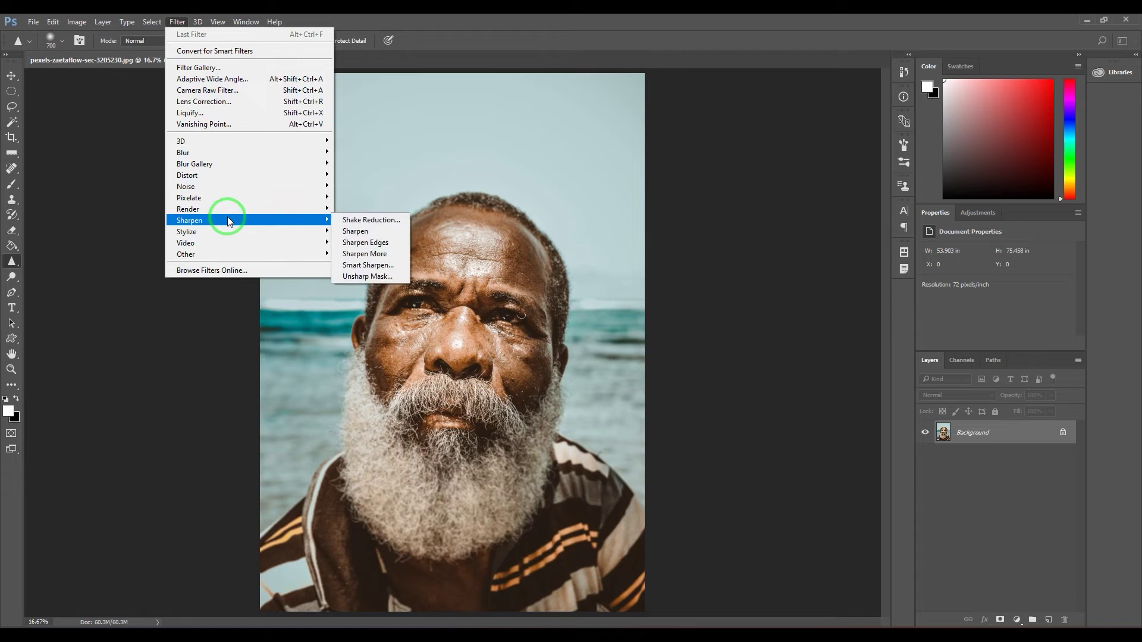
{"action": "left_click", "coordinate": [377, 277]}
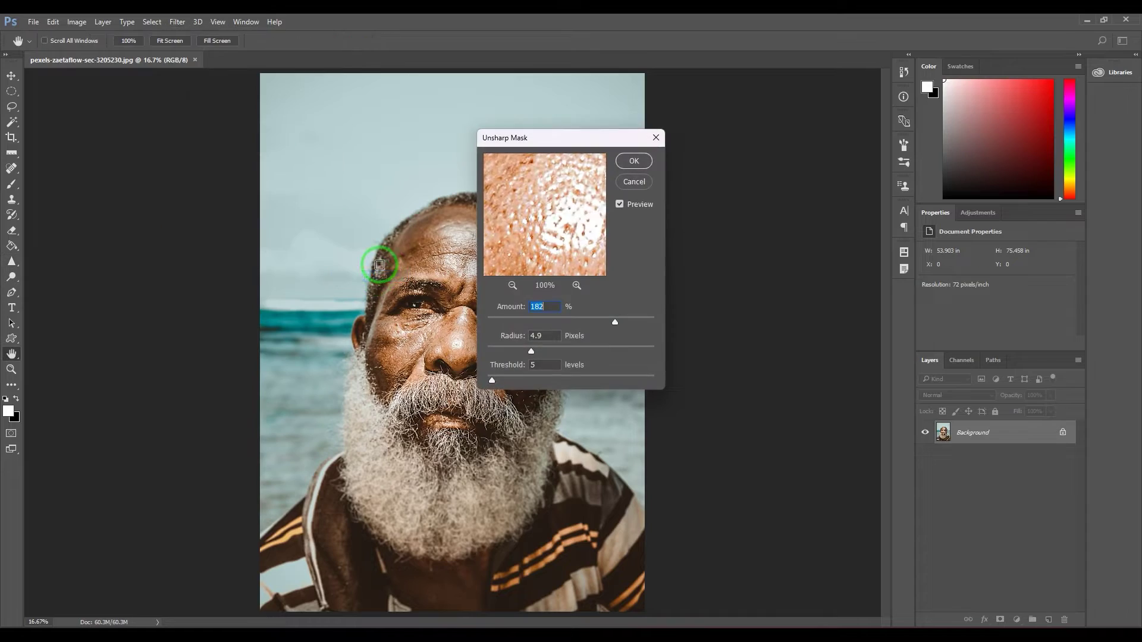
{"action": "left_click_drag", "start_coordinate": [584, 141], "coordinate": [719, 136]}
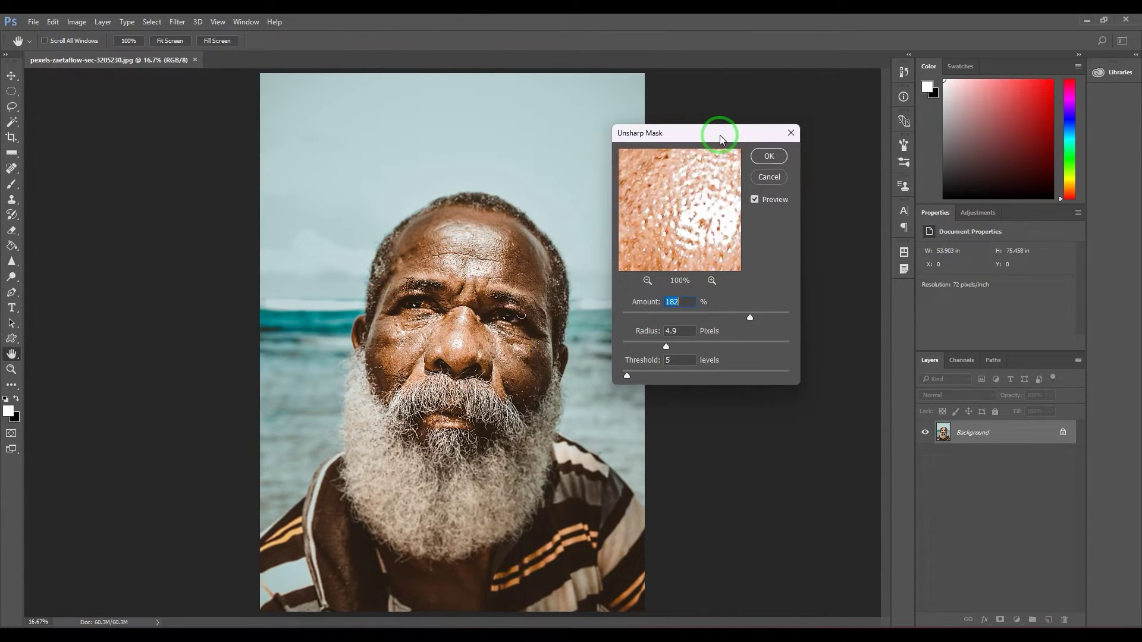
{"action": "key", "text": "ctrl+1"}
{"action": "left_click", "coordinate": [754, 200]}
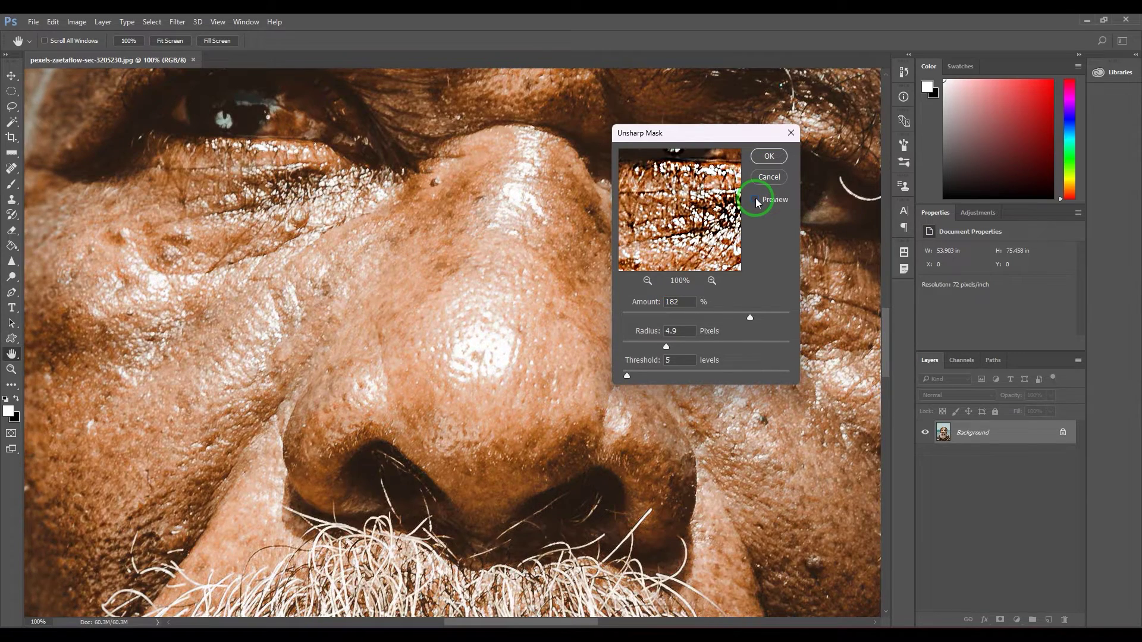
{"action": "left_click", "coordinate": [754, 200]}
Compare the moustache with and without sharpening, then zoom out and apply the Unsharp Mask
{"action": "scroll", "coordinate": [204, 317], "scroll_direction": "down", "scroll_amount": 5}
{"action": "left_click", "coordinate": [755, 199]}
{"action": "left_click", "coordinate": [755, 199]}
{"action": "left_click", "coordinate": [755, 198]}
{"action": "left_click", "coordinate": [754, 199]}
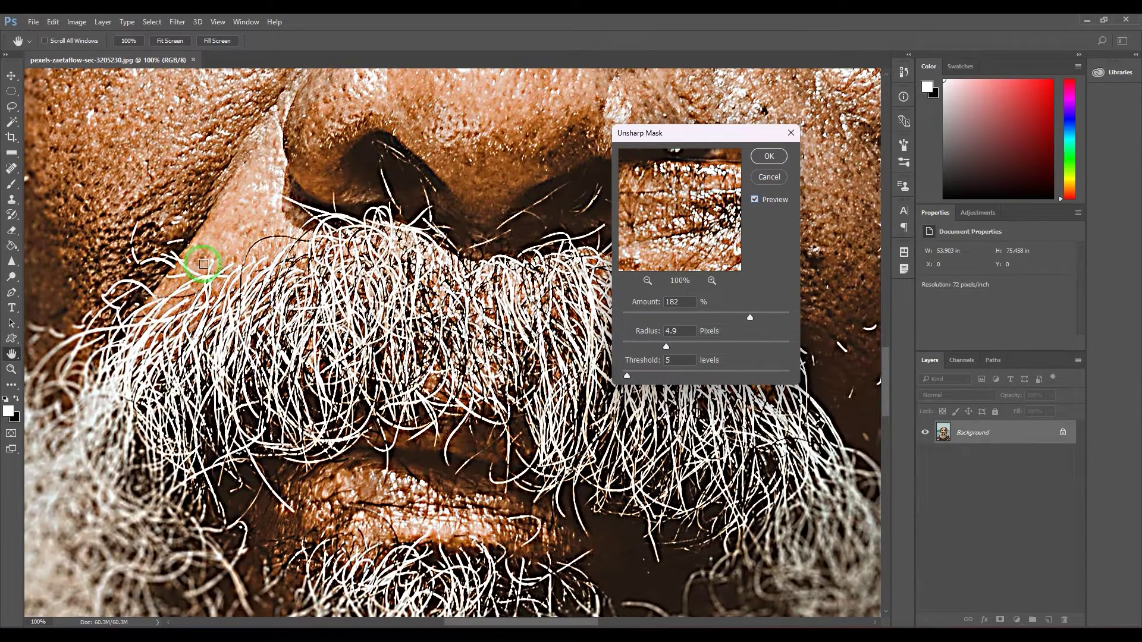
{"action": "left_click", "coordinate": [754, 198]}
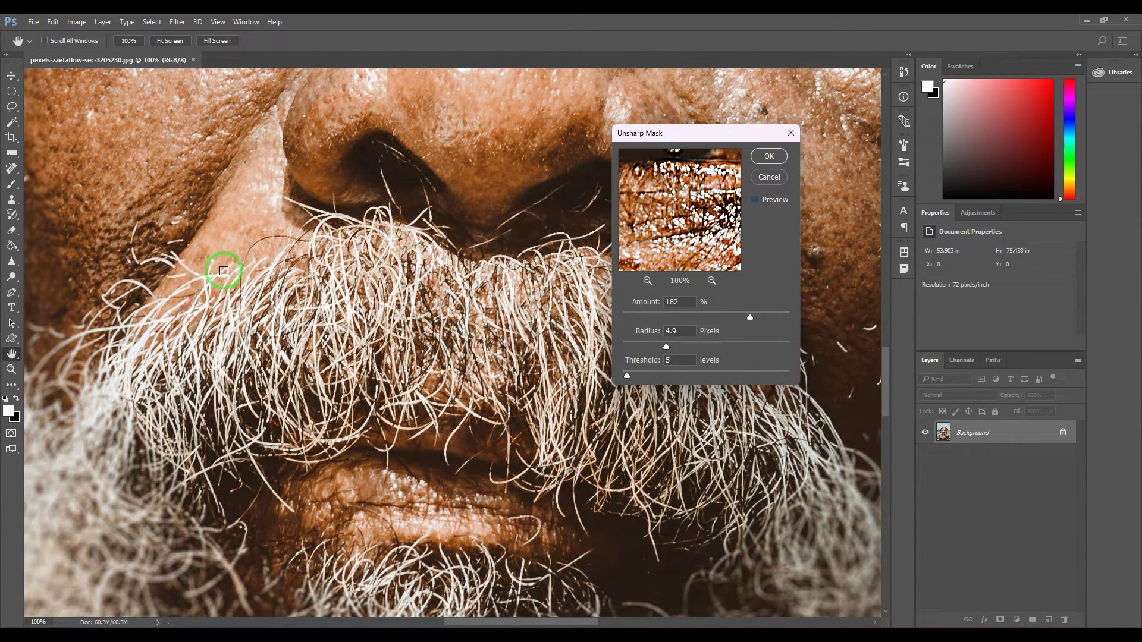
{"action": "left_click", "coordinate": [756, 199]}
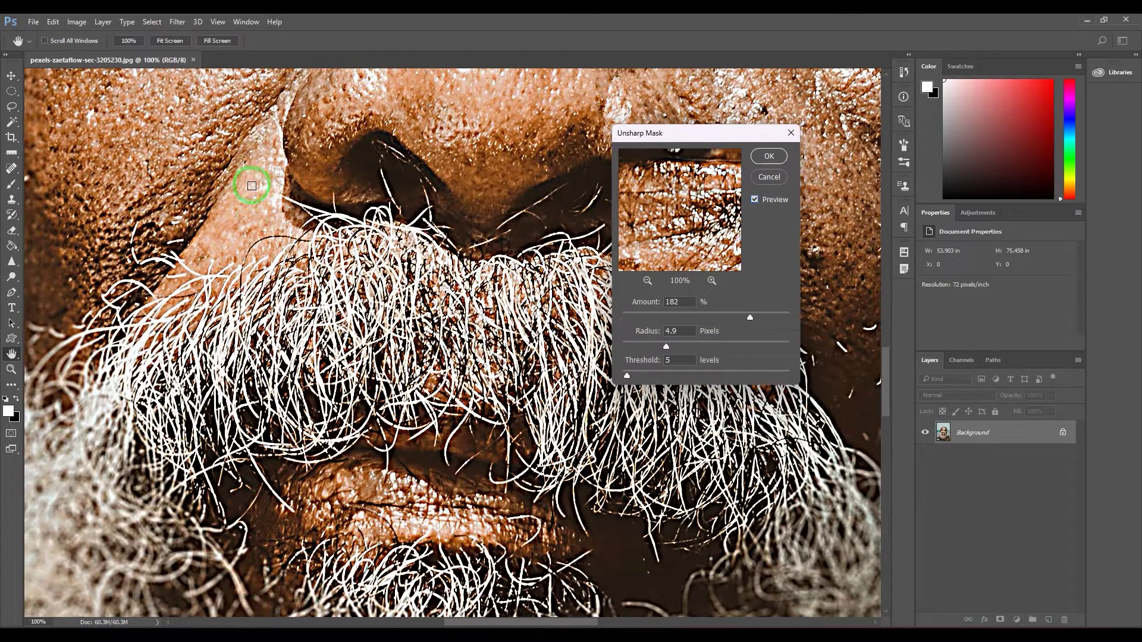
{"action": "left_click", "coordinate": [754, 200]}
{"action": "left_click", "coordinate": [755, 199]}
{"action": "left_click", "coordinate": [754, 199]}
{"action": "left_click", "coordinate": [755, 199]}
{"action": "key", "text": "ctrl+minus"}
{"action": "key", "text": "ctrl+minus"}
{"action": "key", "text": "ctrl+minus"}
{"action": "key", "text": "ctrl+minus"}
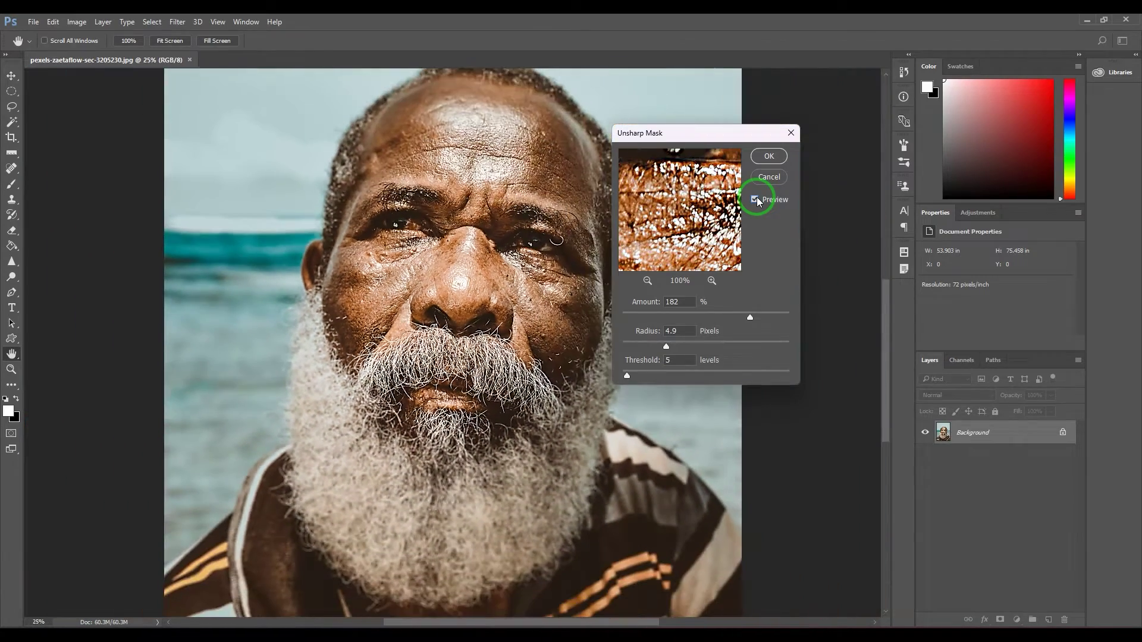
{"action": "key", "text": "Return"}
Pick the Sharpen tool, test a stroke on the right cheek, and set the brush size to 155 px
{"action": "left_click", "coordinate": [13, 263]}
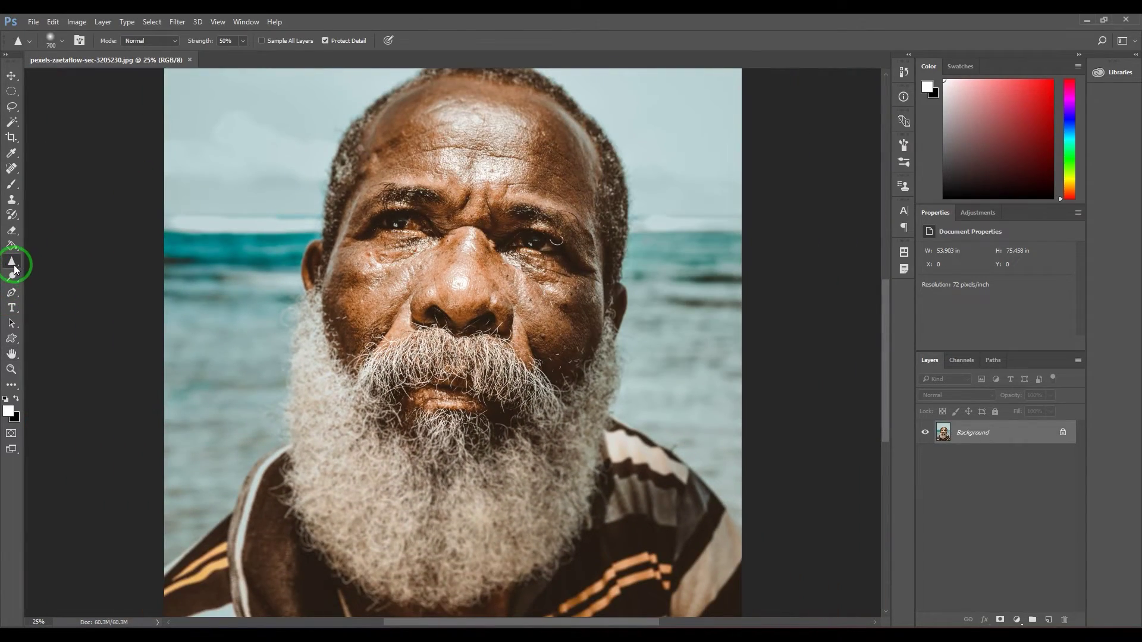
{"action": "mouse_move", "coordinate": [532, 294]}
{"action": "left_mouse_down"}
{"action": "mouse_move", "coordinate": [527, 306]}
{"action": "mouse_move", "coordinate": [517, 288]}
{"action": "mouse_move", "coordinate": [556, 332]}
{"action": "mouse_move", "coordinate": [523, 315]}
{"action": "left_mouse_up"}
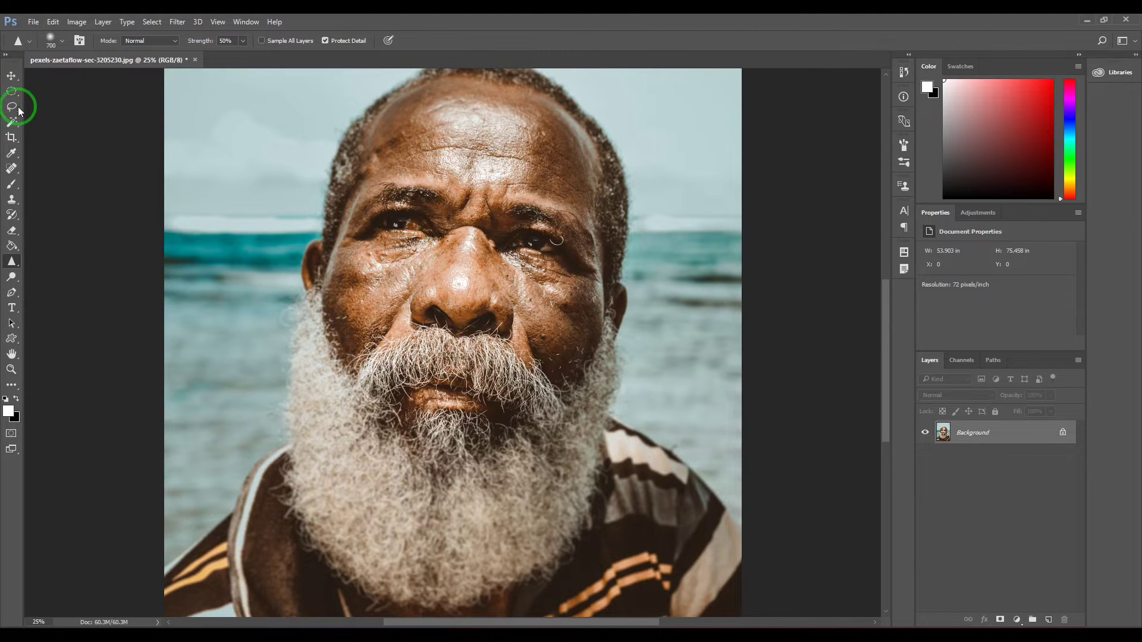
{"action": "left_click", "coordinate": [50, 45]}
{"action": "left_click_drag", "start_coordinate": [109, 81], "coordinate": [95, 82]}
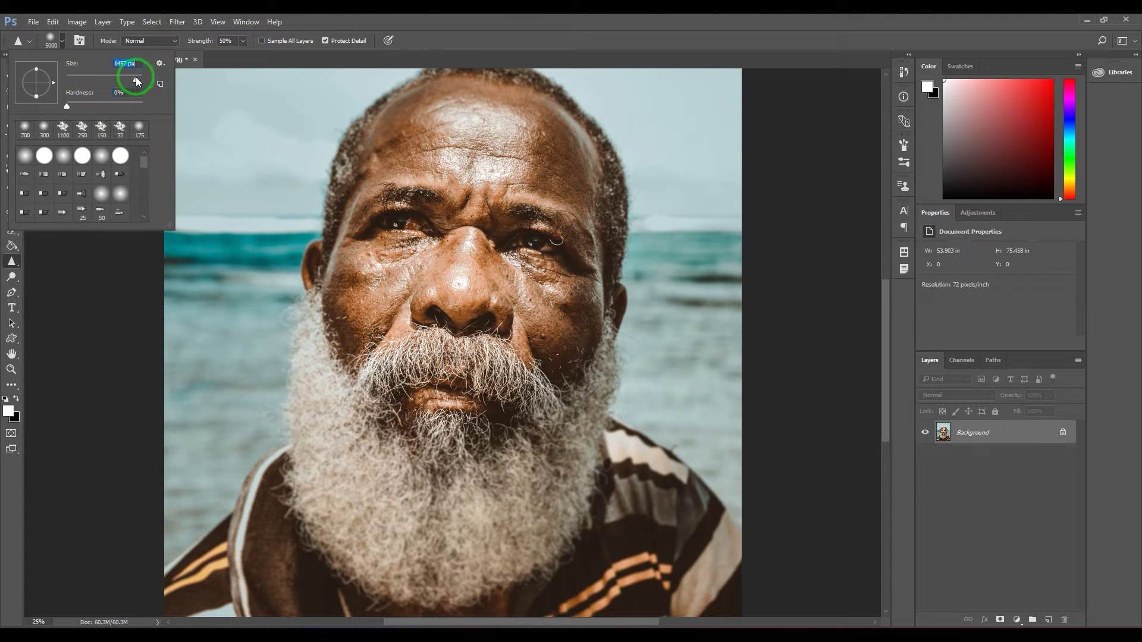
{"action": "left_click", "coordinate": [103, 79]}
{"action": "left_click", "coordinate": [540, 162]}
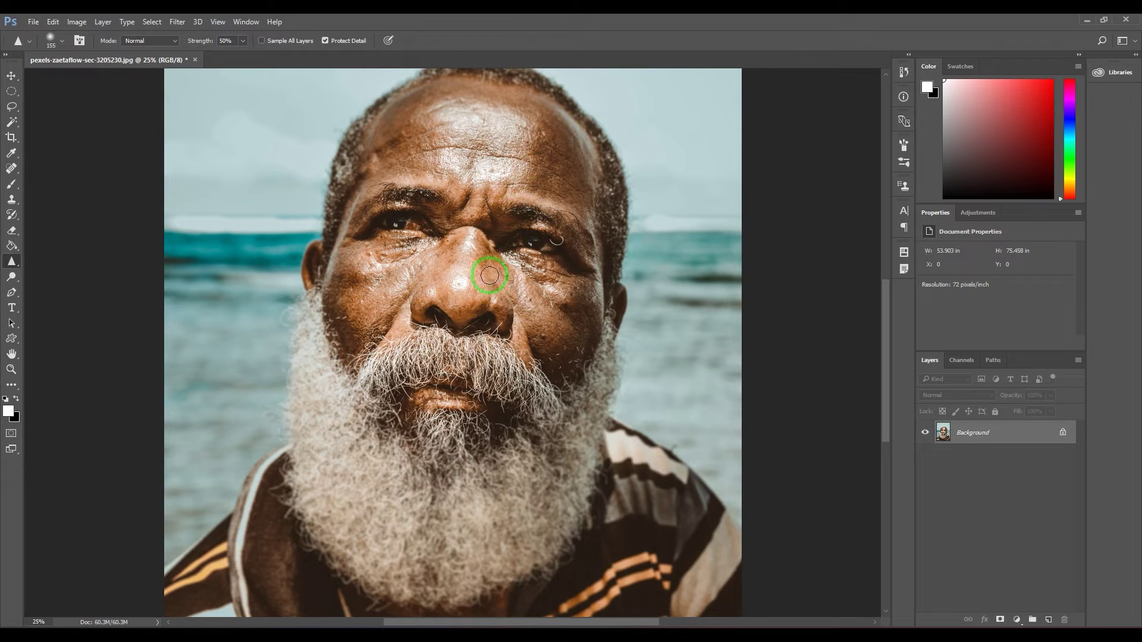
Enlarge the brush to 900, sharpen the cheek below the eye, and zoom in to 50%
{"action": "key", "text": "bracketright"}
{"action": "key", "text": "bracketright"}
{"action": "key", "text": "bracketright"}
{"action": "key", "text": "bracketright"}
{"action": "key", "text": "bracketright"}
{"action": "key", "text": "bracketright"}
{"action": "key", "text": "bracketright"}
{"action": "key", "text": "bracketright"}
{"action": "mouse_move", "coordinate": [519, 289]}
{"action": "left_mouse_down"}
{"action": "mouse_move", "coordinate": [554, 318]}
{"action": "mouse_move", "coordinate": [514, 282]}
{"action": "mouse_move", "coordinate": [534, 322]}
{"action": "mouse_move", "coordinate": [617, 359]}
{"action": "mouse_move", "coordinate": [659, 334]}
{"action": "mouse_move", "coordinate": [594, 373]}
{"action": "mouse_move", "coordinate": [547, 360]}
{"action": "mouse_move", "coordinate": [551, 334]}
{"action": "left_mouse_up"}
{"action": "key", "text": "z"}
{"action": "left_click", "coordinate": [551, 331]}
{"action": "left_click", "coordinate": [549, 328]}
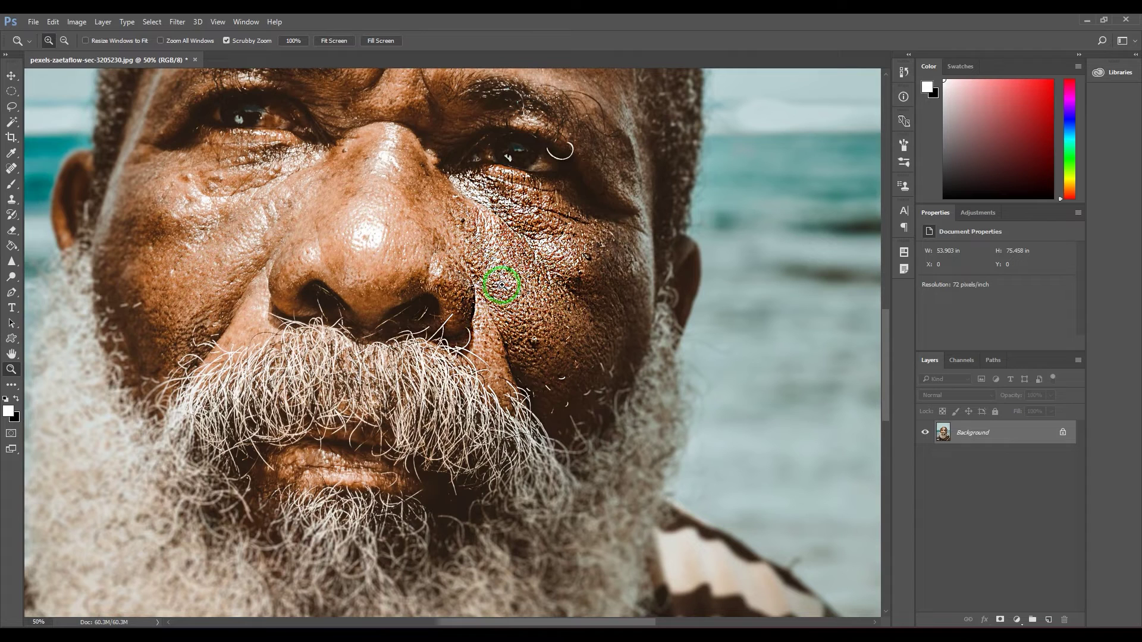
Apply Filter > Sharpen > Sharpen More, then revert the portrait to its opening History snapshot
{"action": "left_click", "coordinate": [178, 21]}
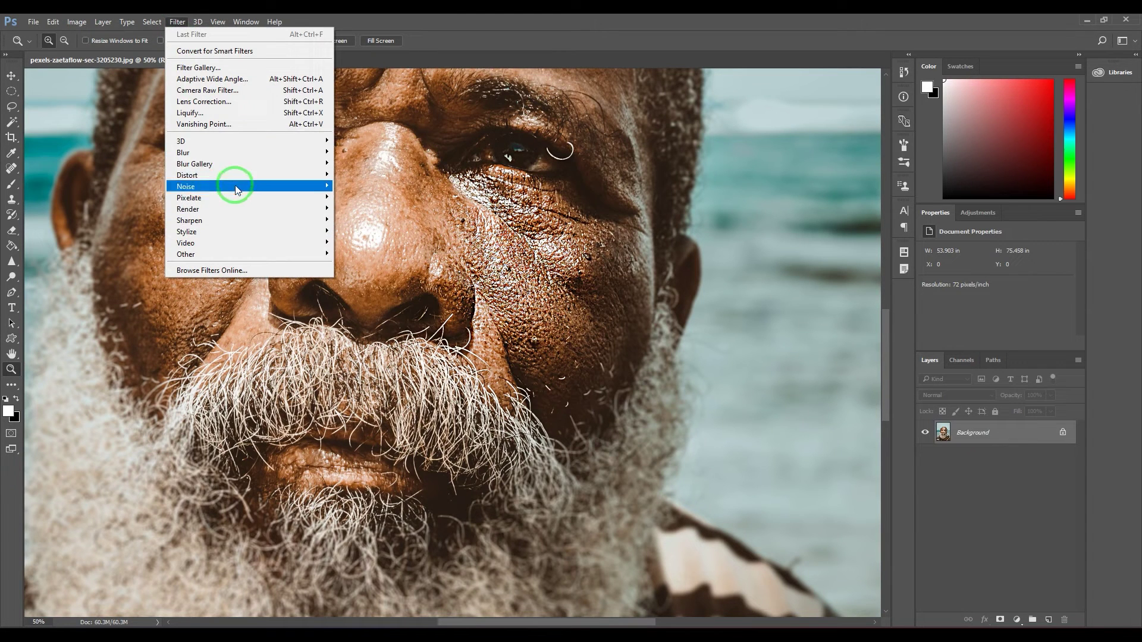
{"action": "mouse_move", "coordinate": [238, 220]}
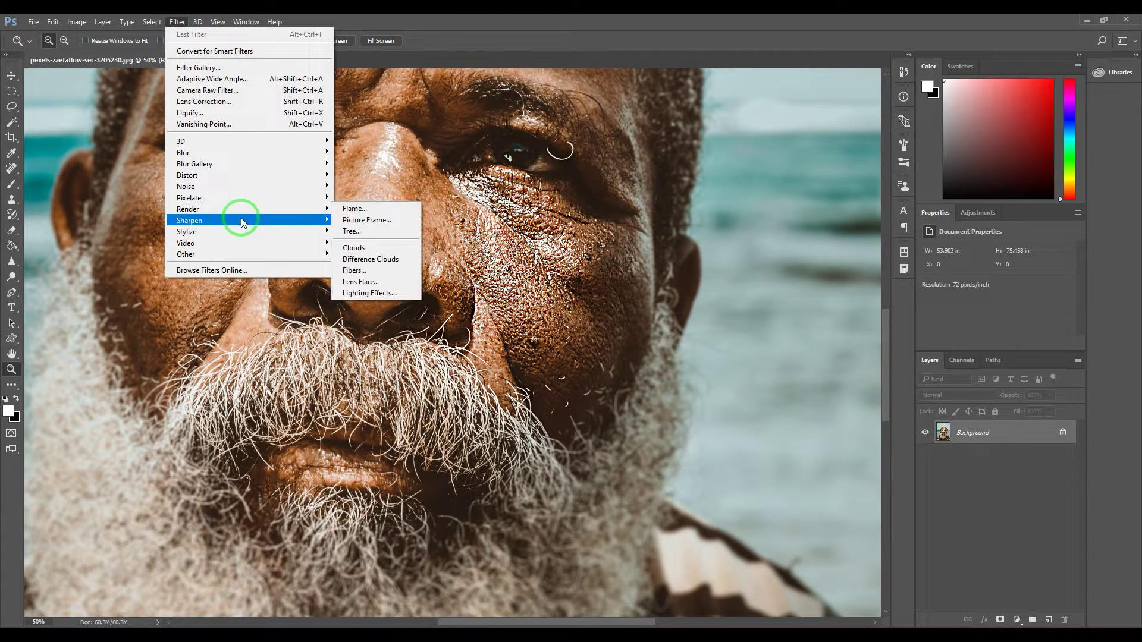
{"action": "left_click", "coordinate": [359, 254]}
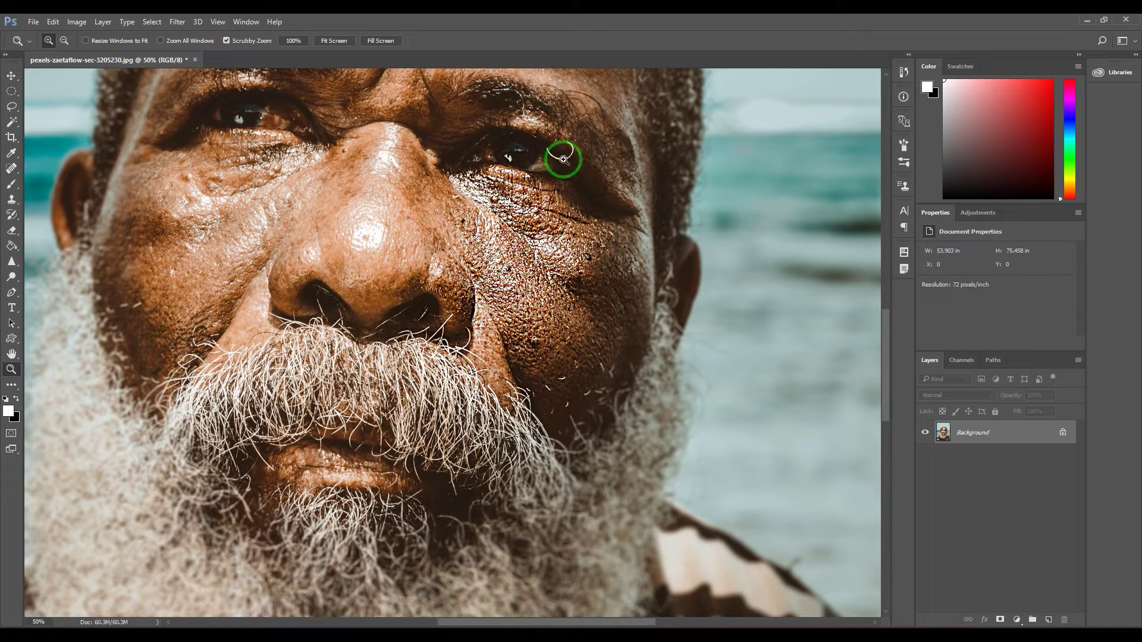
{"action": "left_click", "coordinate": [904, 72]}
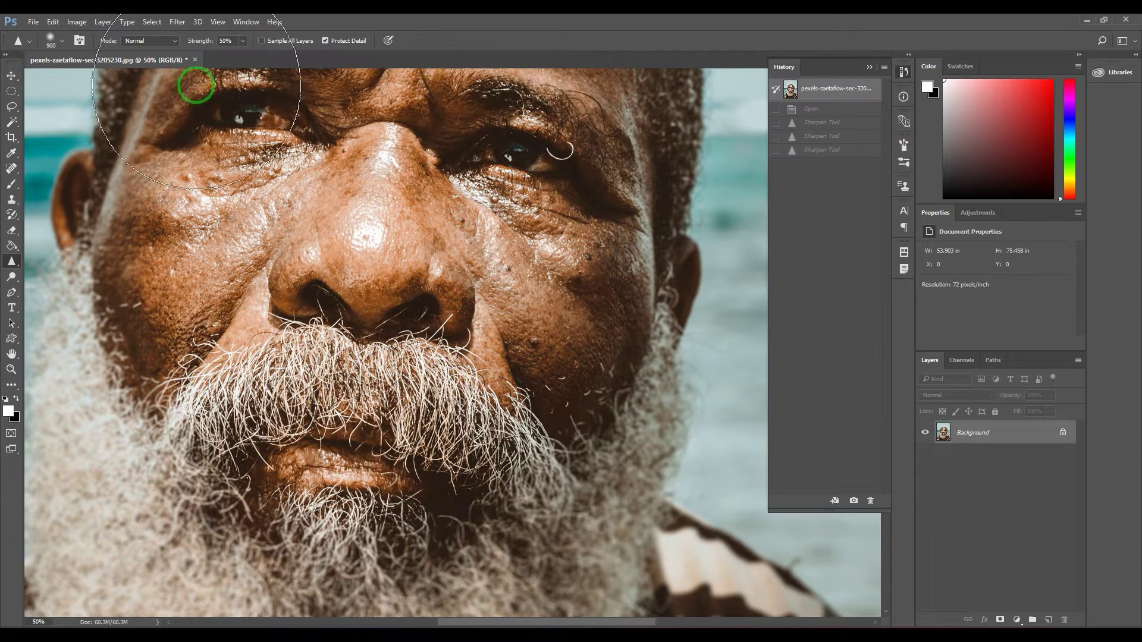
Test cheek sharpening strokes at 100% and then 50% strength, reverting each trial
{"action": "left_click_drag", "start_coordinate": [196, 42], "coordinate": [261, 42]}
{"action": "mouse_move", "coordinate": [242, 145]}
{"action": "left_mouse_down"}
{"action": "mouse_move", "coordinate": [254, 173]}
{"action": "mouse_move", "coordinate": [252, 288]}
{"action": "left_mouse_up"}
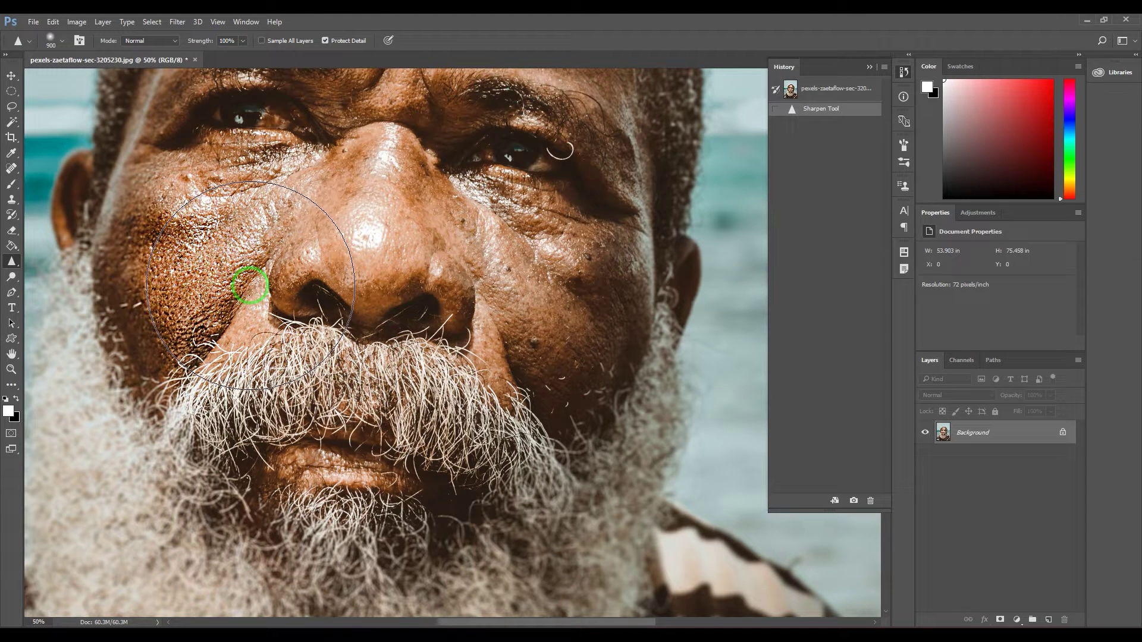
{"action": "left_click", "coordinate": [807, 89]}
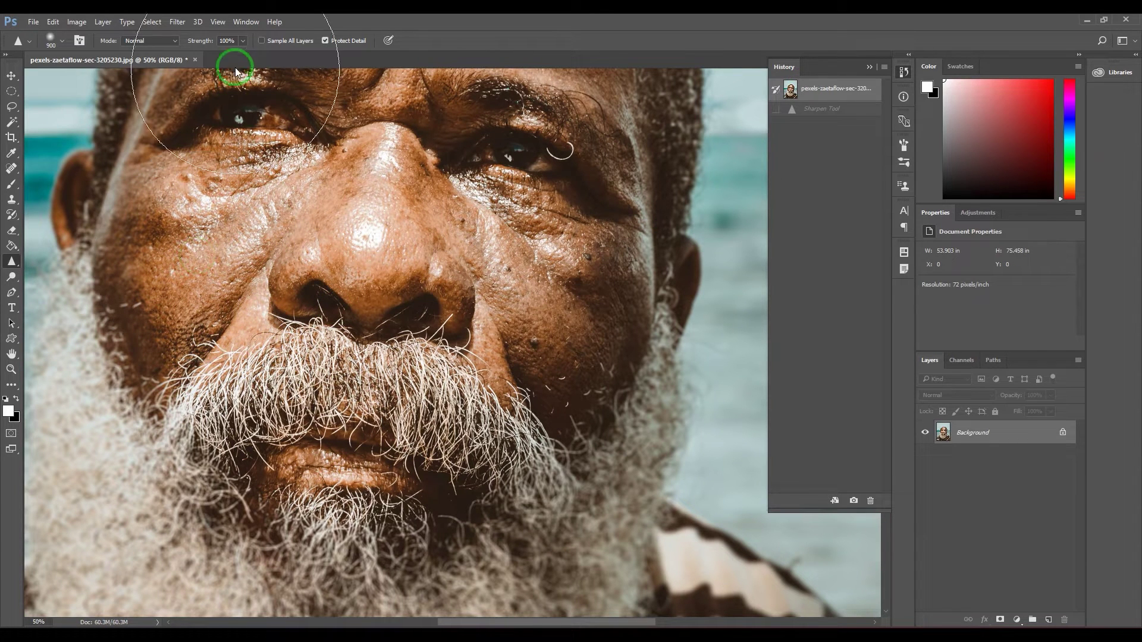
{"action": "left_click", "coordinate": [231, 40]}
{"action": "type", "text": "50"}
{"action": "key", "text": "Return"}
{"action": "mouse_move", "coordinate": [250, 202]}
{"action": "left_mouse_down"}
{"action": "mouse_move", "coordinate": [211, 271]}
{"action": "mouse_move", "coordinate": [223, 261]}
{"action": "mouse_move", "coordinate": [235, 232]}
{"action": "mouse_move", "coordinate": [170, 314]}
{"action": "mouse_move", "coordinate": [241, 210]}
{"action": "mouse_move", "coordinate": [157, 324]}
{"action": "mouse_move", "coordinate": [234, 229]}
{"action": "mouse_move", "coordinate": [232, 257]}
{"action": "mouse_move", "coordinate": [153, 311]}
{"action": "left_mouse_up"}
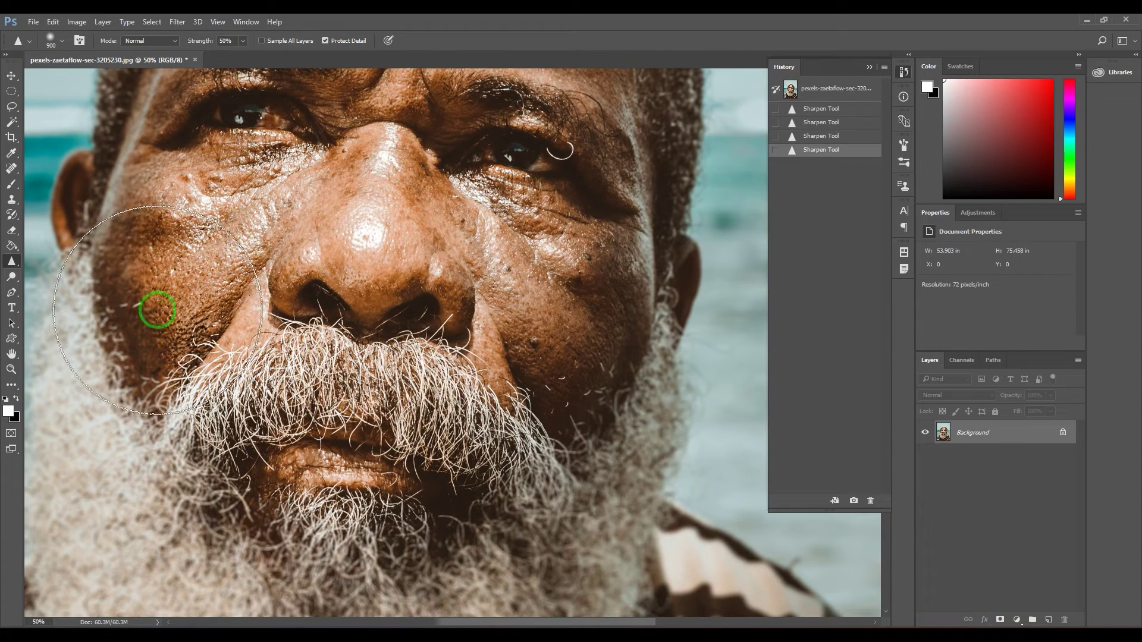
{"action": "left_click", "coordinate": [821, 89]}
Set strength back to 100%, test a left-cheek stroke, then undo and revert to the opening snapshot
{"action": "left_click_drag", "start_coordinate": [173, 42], "coordinate": [202, 42]}
{"action": "mouse_move", "coordinate": [223, 254]}
{"action": "left_mouse_down"}
{"action": "mouse_move", "coordinate": [175, 300]}
{"action": "mouse_move", "coordinate": [217, 250]}
{"action": "mouse_move", "coordinate": [159, 293]}
{"action": "left_mouse_up"}
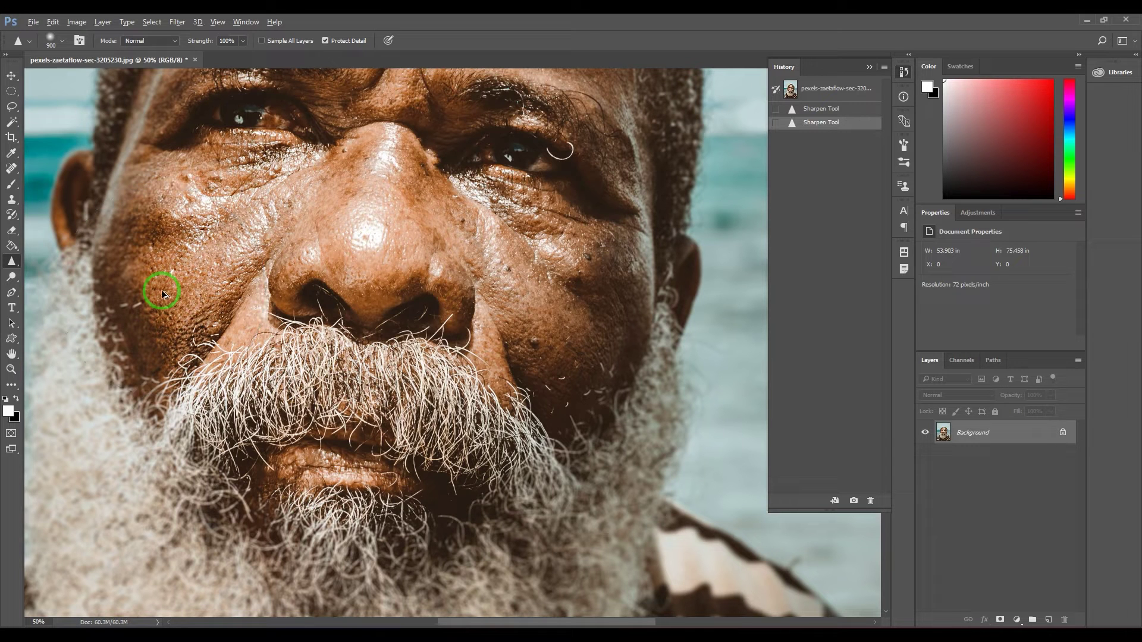
{"action": "key", "text": "ctrl+z"}
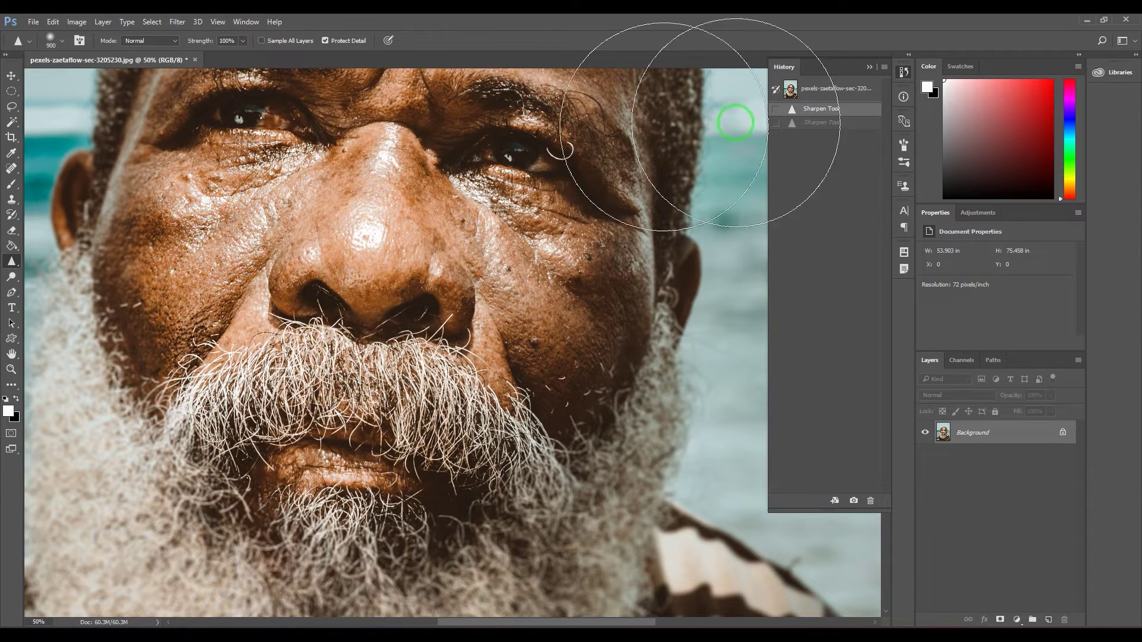
{"action": "left_click", "coordinate": [803, 88]}
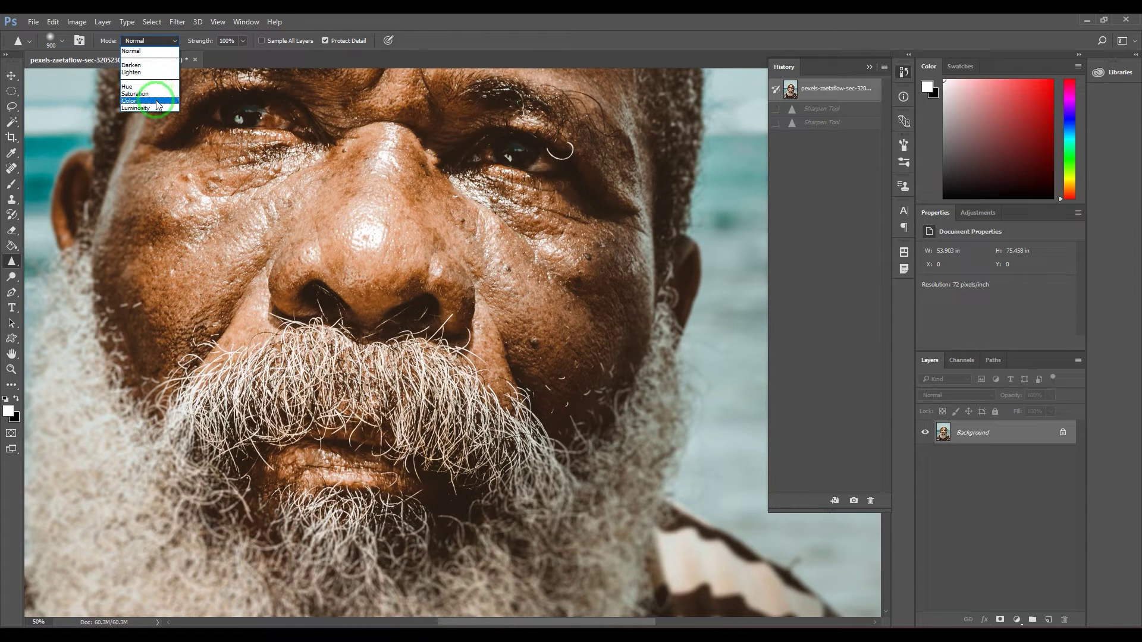
Set the Sharpen mode to Darken, shrink the brush to 600, and sharpen the cheek below the eye and beside the moustache
{"action": "left_click", "coordinate": [159, 64]}
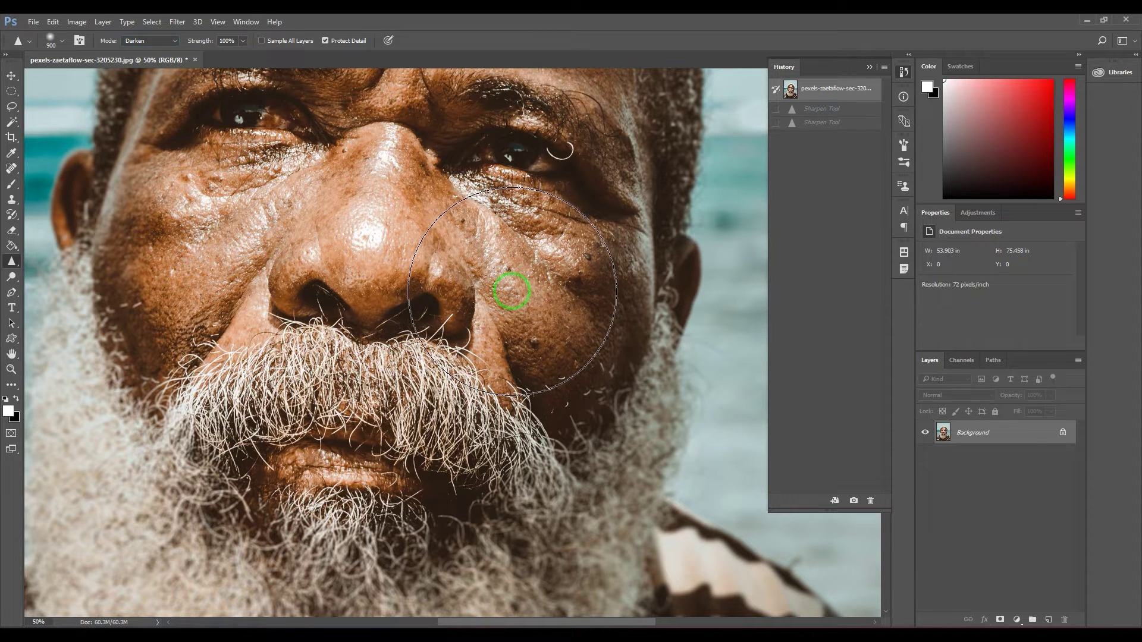
{"action": "left_click", "coordinate": [511, 291]}
{"action": "key", "text": "bracketleft"}
{"action": "key", "text": "bracketleft"}
{"action": "key", "text": "bracketleft"}
{"action": "mouse_move", "coordinate": [496, 284]}
{"action": "left_mouse_down"}
{"action": "mouse_move", "coordinate": [578, 257]}
{"action": "mouse_move", "coordinate": [551, 271]}
{"action": "mouse_move", "coordinate": [458, 215]}
{"action": "left_mouse_up"}
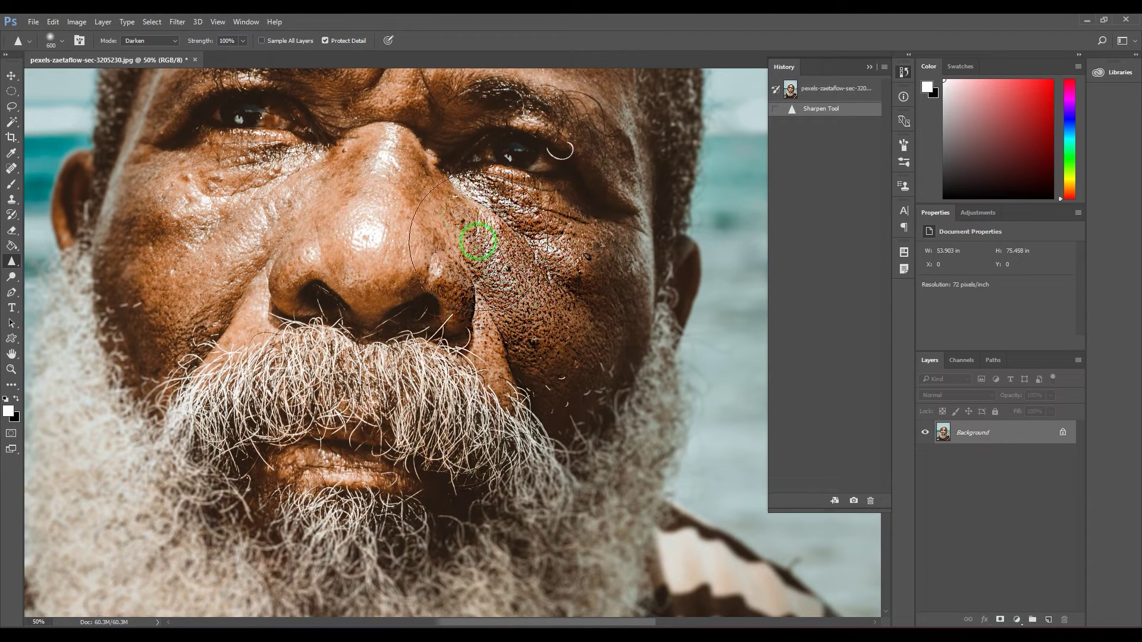
{"action": "left_click", "coordinate": [583, 369]}
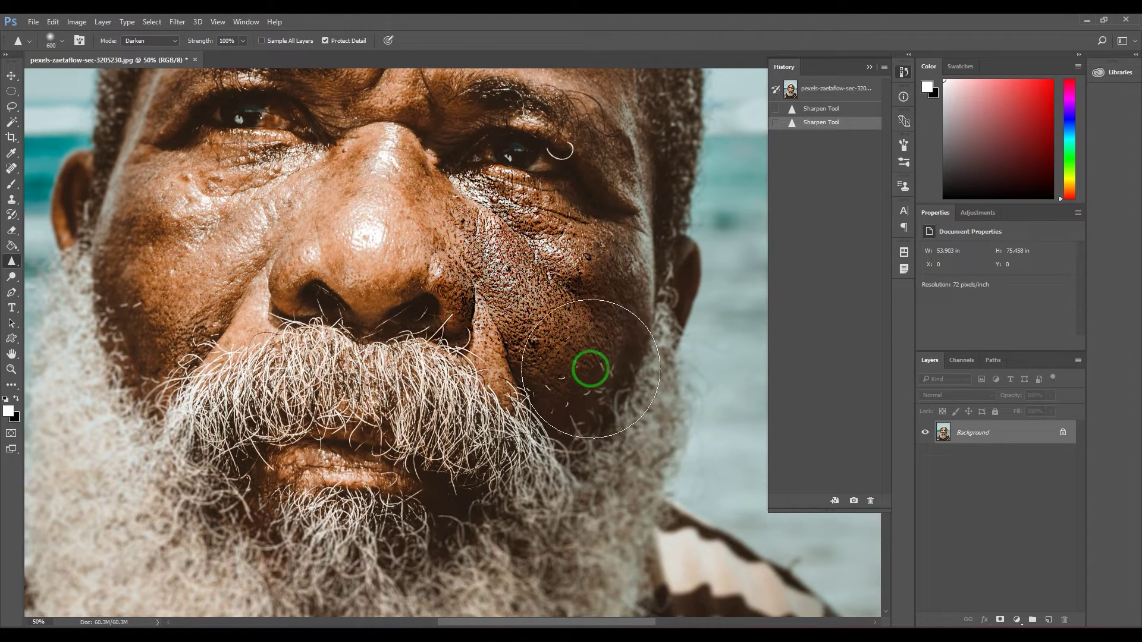
Zoom in to about 217% to inspect the cheek, then revert to the unsharpened snapshot
{"action": "key", "text": "z"}
{"action": "left_click_drag", "start_coordinate": [545, 326], "coordinate": [588, 387]}
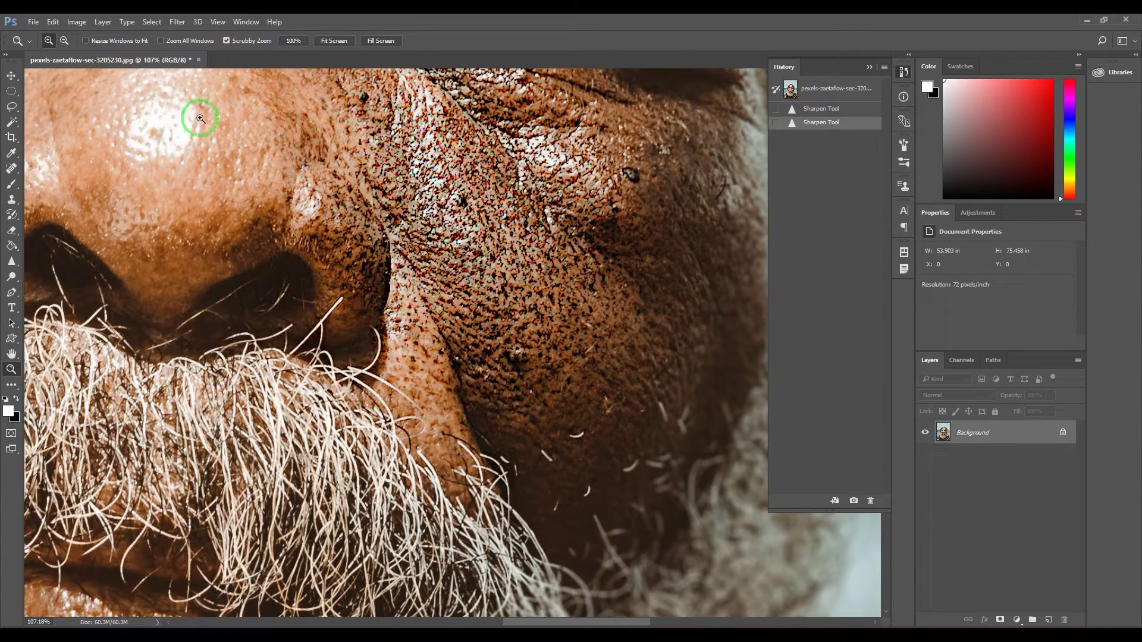
{"action": "left_click_drag", "start_coordinate": [355, 135], "coordinate": [391, 171]}
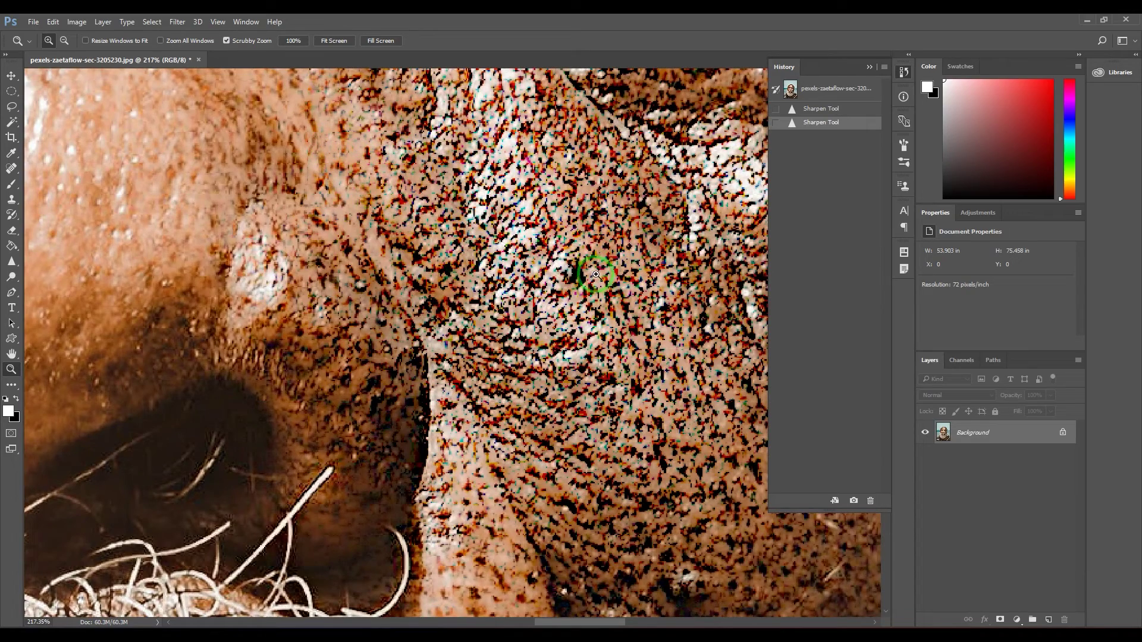
{"action": "scroll", "coordinate": [595, 274], "scroll_direction": "down", "scroll_amount": 5}
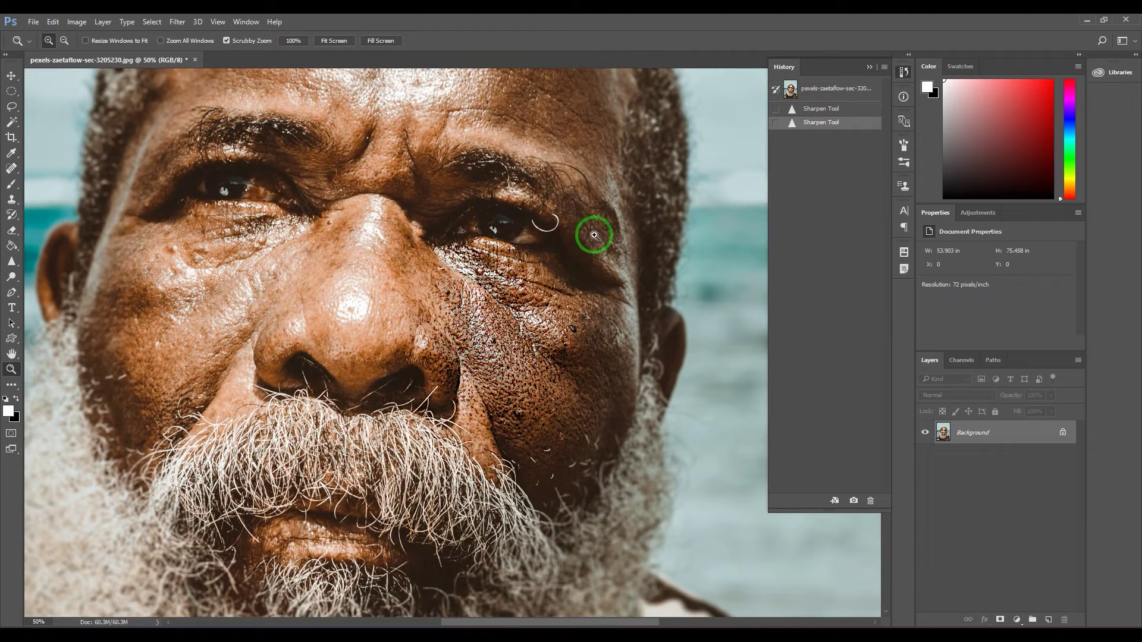
{"action": "left_click", "coordinate": [810, 89]}
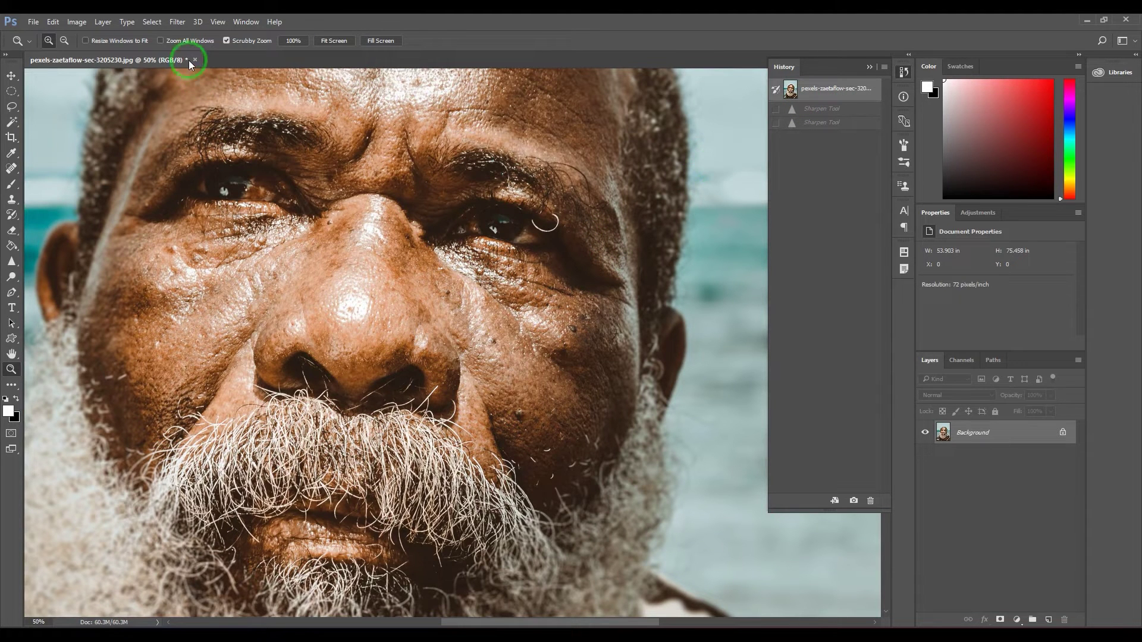
{"action": "left_click", "coordinate": [11, 261]}
Set the Sharpen mode to Lighten and sharpen the cheek below the eye and the forehead
{"action": "left_click", "coordinate": [147, 40]}
{"action": "left_click", "coordinate": [132, 72]}
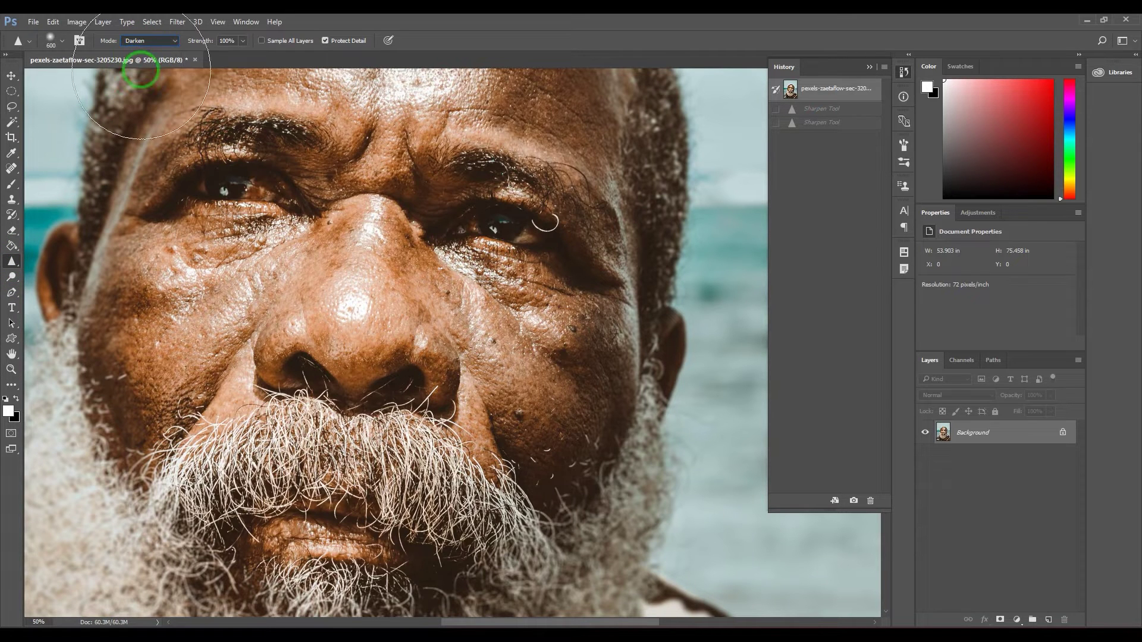
{"action": "mouse_move", "coordinate": [537, 320]}
{"action": "left_mouse_down"}
{"action": "mouse_move", "coordinate": [484, 284]}
{"action": "mouse_move", "coordinate": [481, 312]}
{"action": "mouse_move", "coordinate": [501, 318]}
{"action": "mouse_move", "coordinate": [472, 294]}
{"action": "mouse_move", "coordinate": [469, 329]}
{"action": "mouse_move", "coordinate": [510, 354]}
{"action": "mouse_move", "coordinate": [522, 319]}
{"action": "left_mouse_up"}
{"action": "mouse_move", "coordinate": [219, 296]}
{"action": "left_mouse_down"}
{"action": "mouse_move", "coordinate": [184, 324]}
{"action": "mouse_move", "coordinate": [224, 270]}
{"action": "mouse_move", "coordinate": [252, 255]}
{"action": "mouse_move", "coordinate": [173, 295]}
{"action": "mouse_move", "coordinate": [333, 275]}
{"action": "mouse_move", "coordinate": [351, 304]}
{"action": "mouse_move", "coordinate": [352, 255]}
{"action": "mouse_move", "coordinate": [369, 280]}
{"action": "mouse_move", "coordinate": [383, 224]}
{"action": "mouse_move", "coordinate": [393, 249]}
{"action": "left_mouse_up"}
{"action": "scroll", "coordinate": [488, 379], "scroll_direction": "up", "scroll_amount": 5}
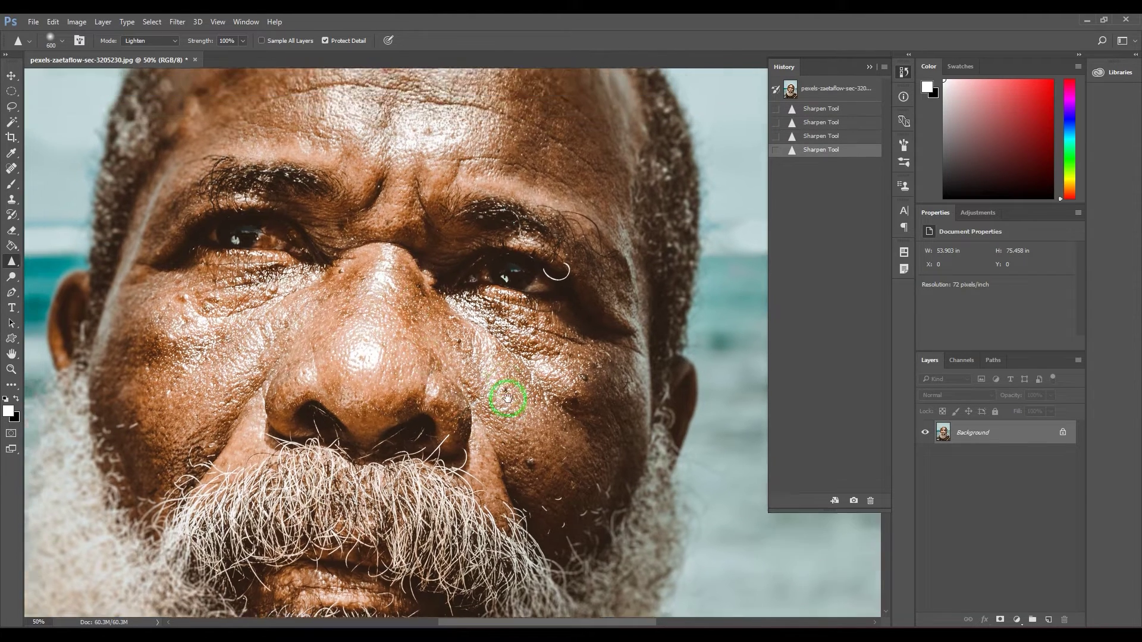
{"action": "mouse_move", "coordinate": [437, 178]}
{"action": "left_mouse_down"}
{"action": "mouse_move", "coordinate": [412, 136]}
{"action": "mouse_move", "coordinate": [465, 137]}
{"action": "mouse_move", "coordinate": [426, 145]}
{"action": "mouse_move", "coordinate": [394, 131]}
{"action": "mouse_move", "coordinate": [453, 118]}
{"action": "mouse_move", "coordinate": [459, 105]}
{"action": "mouse_move", "coordinate": [476, 131]}
{"action": "mouse_move", "coordinate": [356, 150]}
{"action": "mouse_move", "coordinate": [459, 238]}
{"action": "mouse_move", "coordinate": [535, 395]}
{"action": "left_mouse_up"}
{"action": "scroll", "coordinate": [604, 472], "scroll_direction": "down", "scroll_amount": 5}
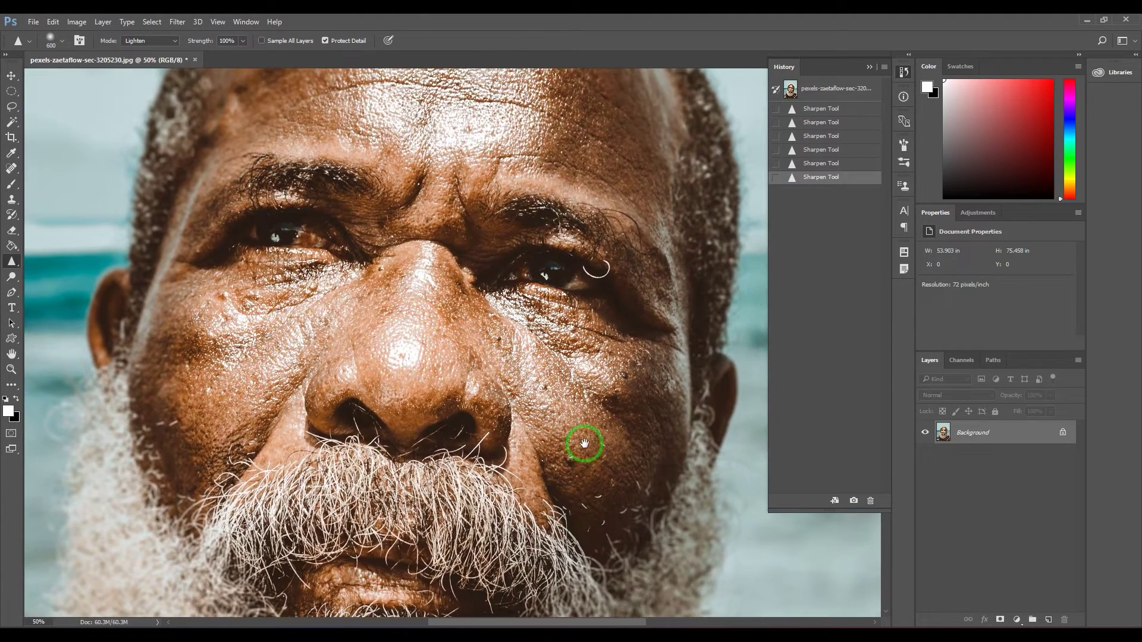
{"action": "scroll", "coordinate": [589, 449], "scroll_direction": "up", "scroll_amount": 2}
Compare the Lighten sharpening against the original snapshot, then revert the portrait to unsharpened
{"action": "left_click", "coordinate": [843, 90]}
{"action": "left_click", "coordinate": [818, 177]}
{"action": "left_click", "coordinate": [820, 88]}
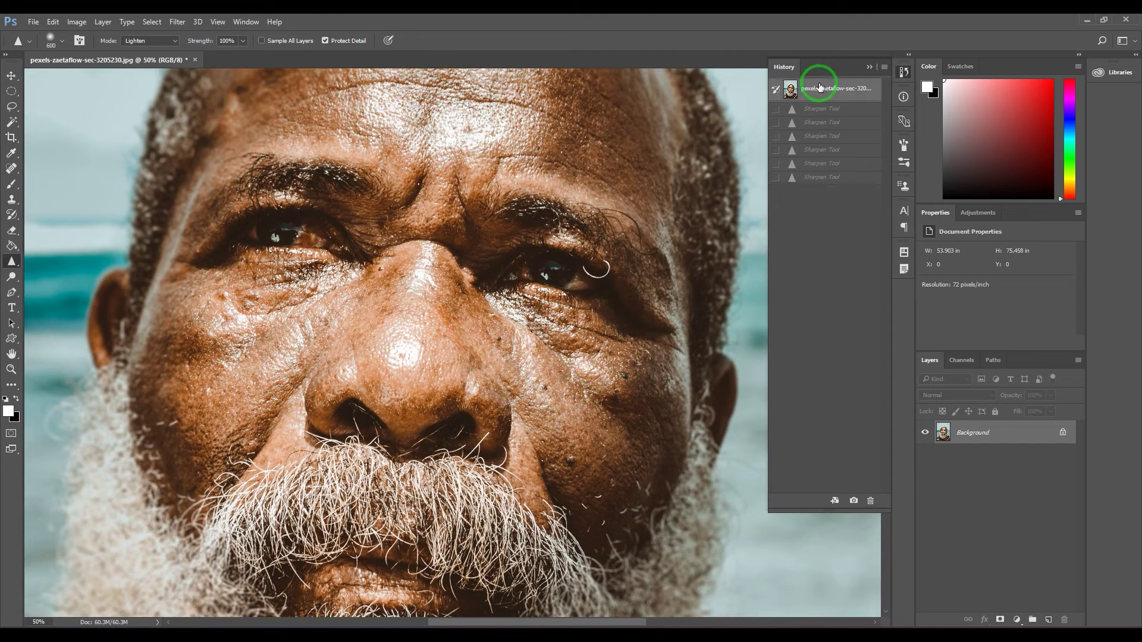
{"action": "left_click", "coordinate": [148, 41]}
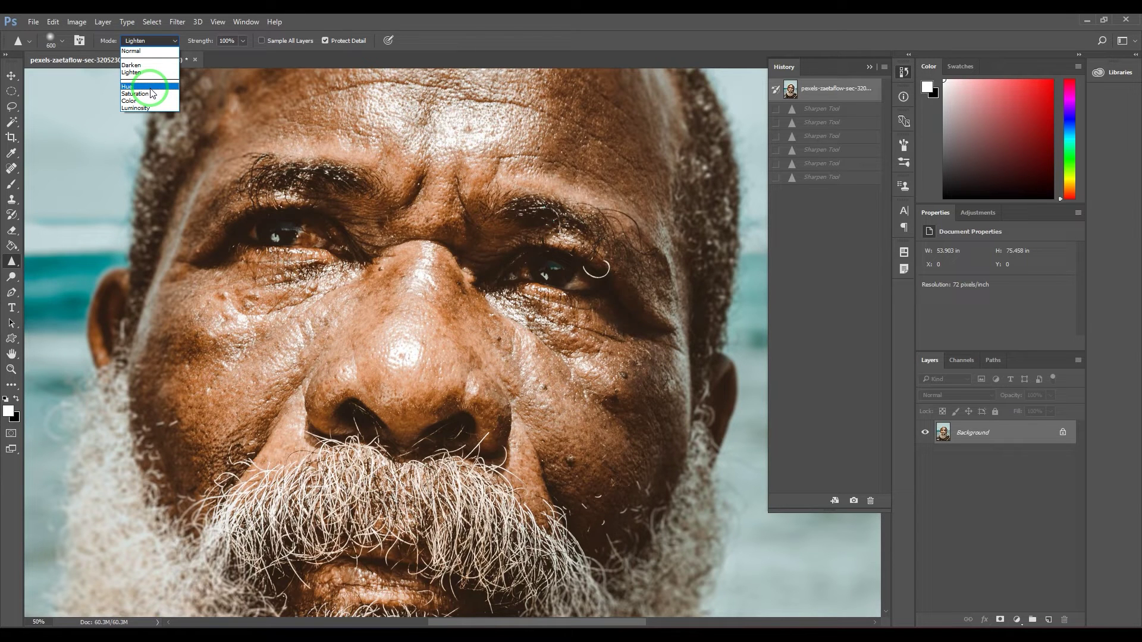
Try Hue-mode sharpening on the cheek beneath the nose, then revert it
{"action": "left_click", "coordinate": [151, 87]}
{"action": "mouse_move", "coordinate": [571, 411]}
{"action": "left_mouse_down"}
{"action": "mouse_move", "coordinate": [505, 382]}
{"action": "mouse_move", "coordinate": [538, 358]}
{"action": "mouse_move", "coordinate": [525, 382]}
{"action": "mouse_move", "coordinate": [548, 414]}
{"action": "mouse_move", "coordinate": [533, 351]}
{"action": "mouse_move", "coordinate": [581, 434]}
{"action": "mouse_move", "coordinate": [502, 333]}
{"action": "mouse_move", "coordinate": [505, 369]}
{"action": "left_mouse_up"}
{"action": "left_click_drag", "start_coordinate": [629, 443], "coordinate": [624, 408]}
{"action": "left_click", "coordinate": [829, 95]}
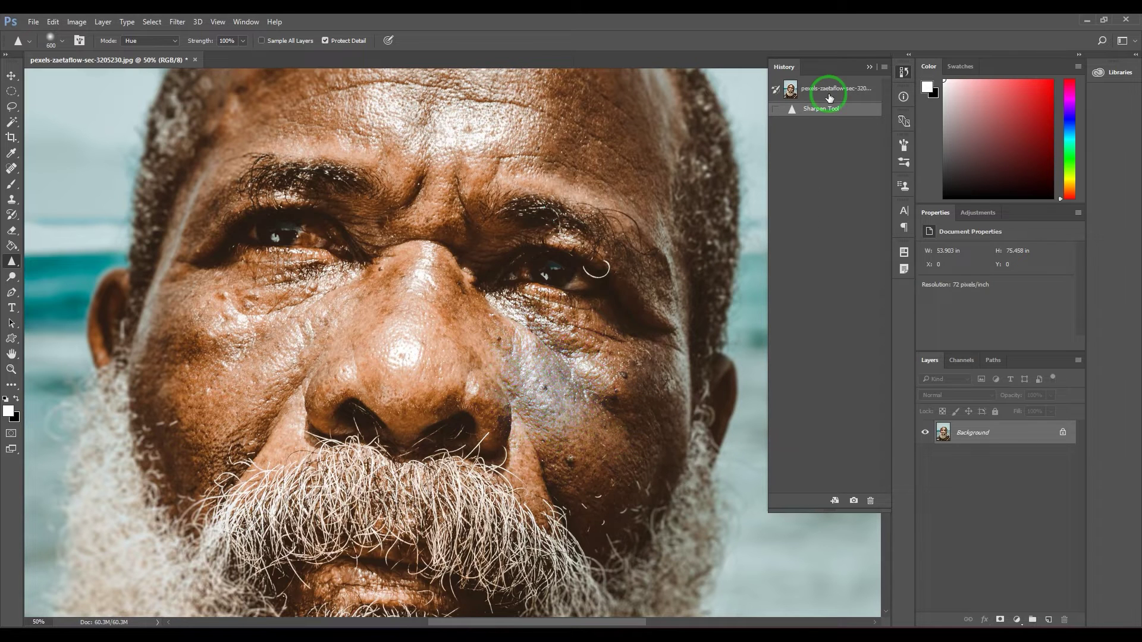
Switch to Saturation mode, sharpen across the nose and both cheeks, and zoom in on the nose
{"action": "left_click", "coordinate": [140, 42]}
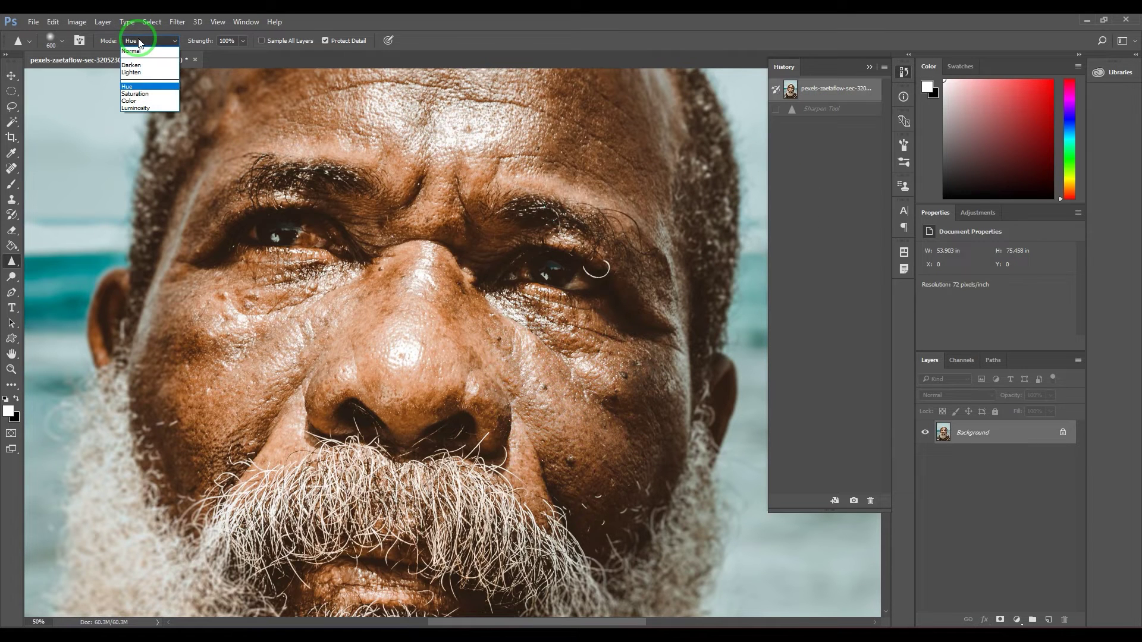
{"action": "left_click", "coordinate": [143, 94]}
{"action": "mouse_move", "coordinate": [420, 326]}
{"action": "left_mouse_down"}
{"action": "mouse_move", "coordinate": [478, 333]}
{"action": "mouse_move", "coordinate": [510, 355]}
{"action": "mouse_move", "coordinate": [532, 413]}
{"action": "mouse_move", "coordinate": [546, 389]}
{"action": "mouse_move", "coordinate": [570, 412]}
{"action": "mouse_move", "coordinate": [551, 412]}
{"action": "mouse_move", "coordinate": [553, 426]}
{"action": "mouse_move", "coordinate": [585, 404]}
{"action": "mouse_move", "coordinate": [559, 420]}
{"action": "left_mouse_up"}
{"action": "mouse_move", "coordinate": [238, 383]}
{"action": "left_mouse_down"}
{"action": "mouse_move", "coordinate": [232, 337]}
{"action": "mouse_move", "coordinate": [213, 376]}
{"action": "mouse_move", "coordinate": [260, 361]}
{"action": "mouse_move", "coordinate": [221, 386]}
{"action": "left_mouse_up"}
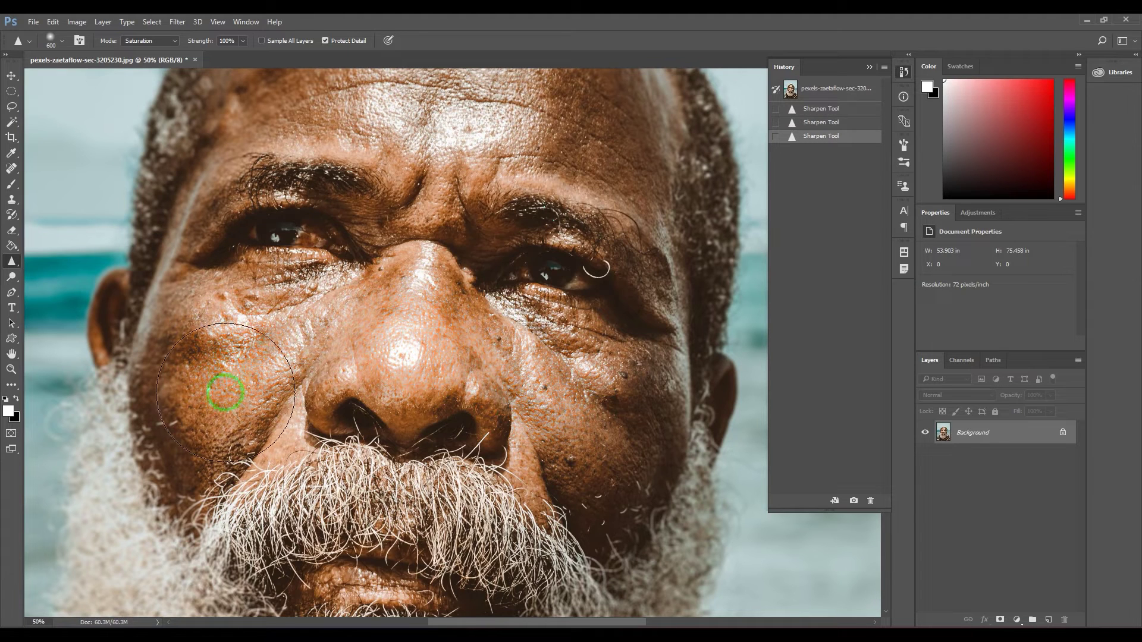
{"action": "left_click_drag", "start_coordinate": [516, 330], "coordinate": [483, 394]}
{"action": "key", "text": "z"}
{"action": "mouse_move", "coordinate": [443, 363]}
{"action": "left_mouse_down"}
{"action": "mouse_move", "coordinate": [464, 404]}
{"action": "mouse_move", "coordinate": [443, 390]}
{"action": "left_mouse_up"}
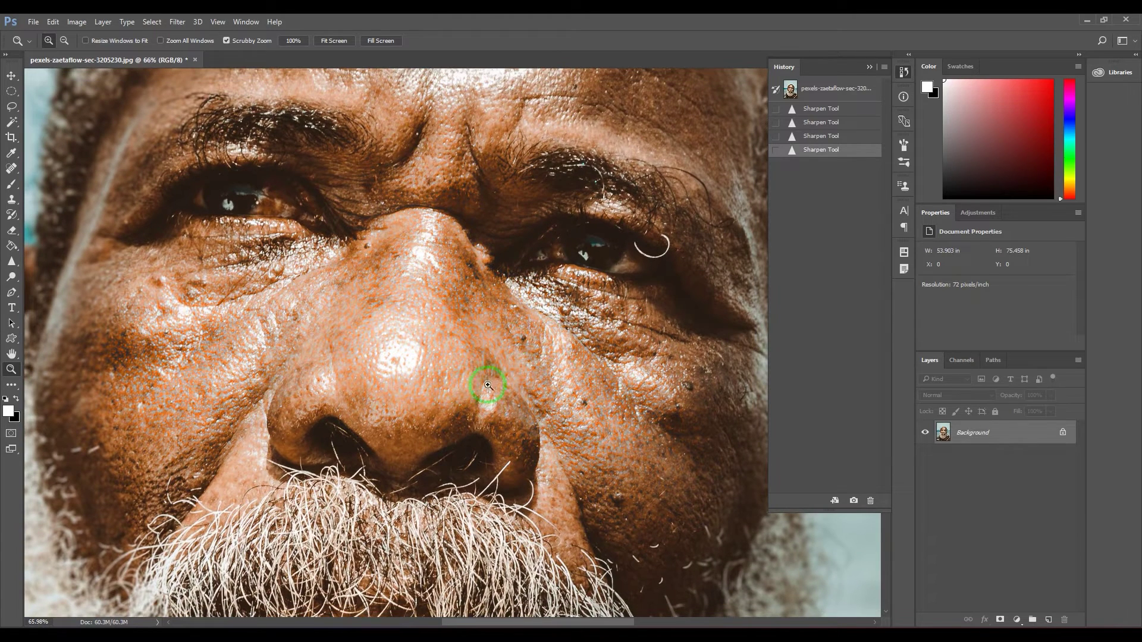
Compare the Saturation sharpening with the original, then revert to unsharpened and reselect the Sharpen tool
{"action": "left_click", "coordinate": [833, 89]}
{"action": "left_click", "coordinate": [835, 153]}
{"action": "left_click", "coordinate": [837, 93]}
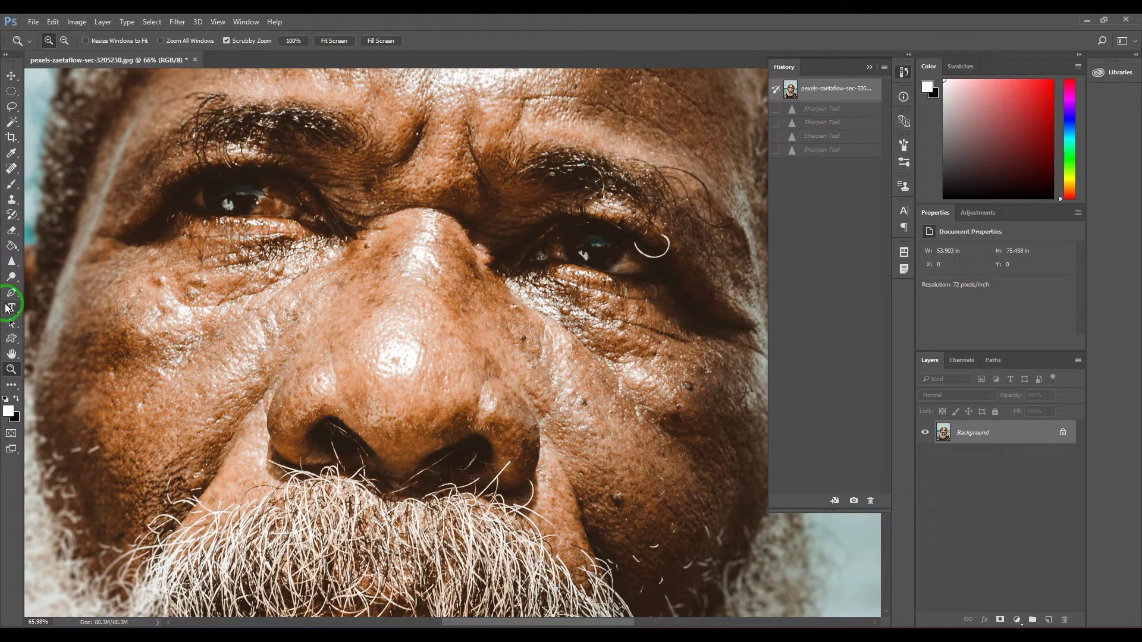
{"action": "left_click", "coordinate": [13, 265]}
Try Color-mode sharpening from the right cheek across the nose, then revert it
{"action": "left_click", "coordinate": [156, 40]}
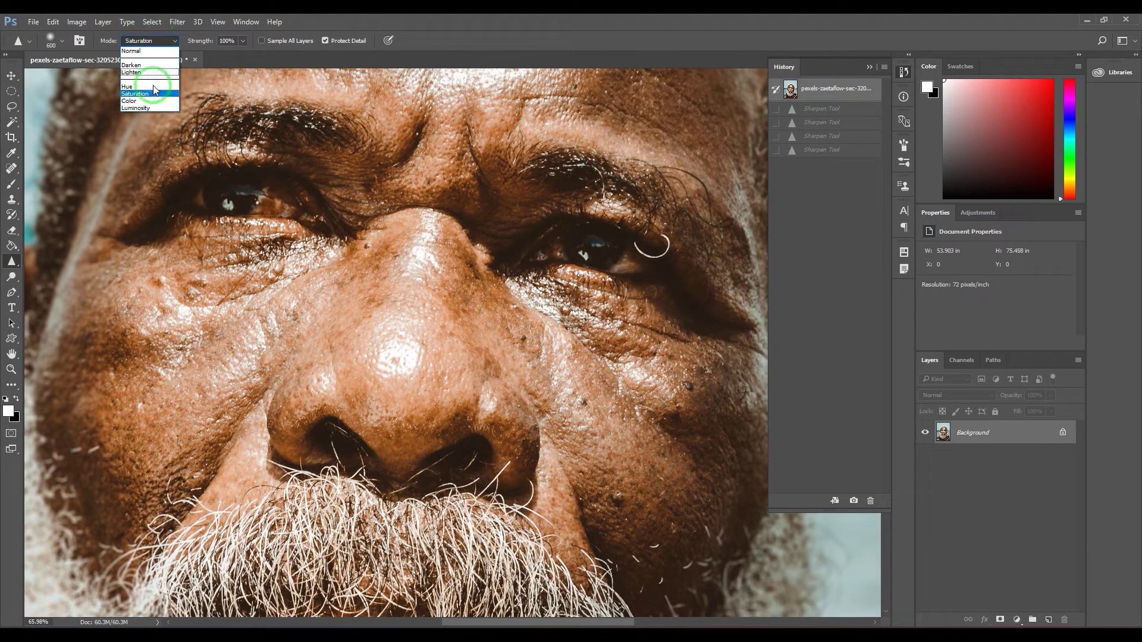
{"action": "left_click", "coordinate": [149, 101]}
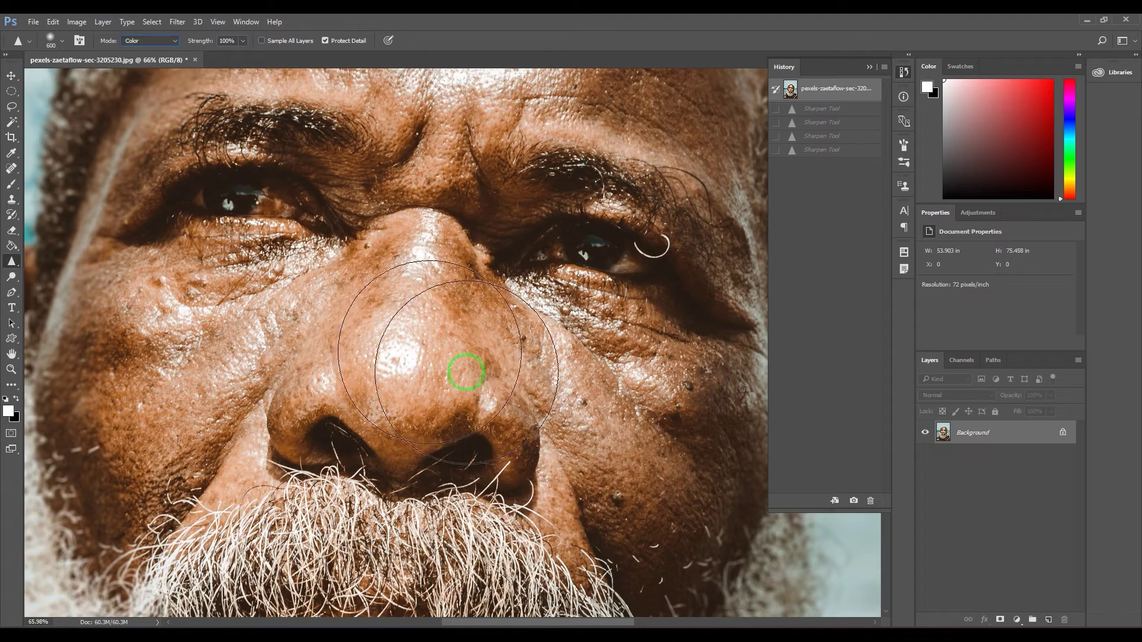
{"action": "mouse_move", "coordinate": [609, 430]}
{"action": "left_mouse_down"}
{"action": "mouse_move", "coordinate": [611, 400]}
{"action": "mouse_move", "coordinate": [471, 400]}
{"action": "mouse_move", "coordinate": [419, 324]}
{"action": "mouse_move", "coordinate": [378, 346]}
{"action": "mouse_move", "coordinate": [202, 371]}
{"action": "mouse_move", "coordinate": [169, 395]}
{"action": "mouse_move", "coordinate": [279, 338]}
{"action": "mouse_move", "coordinate": [460, 410]}
{"action": "mouse_move", "coordinate": [655, 407]}
{"action": "mouse_move", "coordinate": [537, 318]}
{"action": "mouse_move", "coordinate": [324, 369]}
{"action": "mouse_move", "coordinate": [398, 370]}
{"action": "mouse_move", "coordinate": [492, 303]}
{"action": "mouse_move", "coordinate": [648, 355]}
{"action": "mouse_move", "coordinate": [650, 421]}
{"action": "left_mouse_up"}
{"action": "left_click", "coordinate": [826, 98]}
Set the Sharpen mode to Luminosity and sharpen the skin around the nose
{"action": "left_click", "coordinate": [148, 40]}
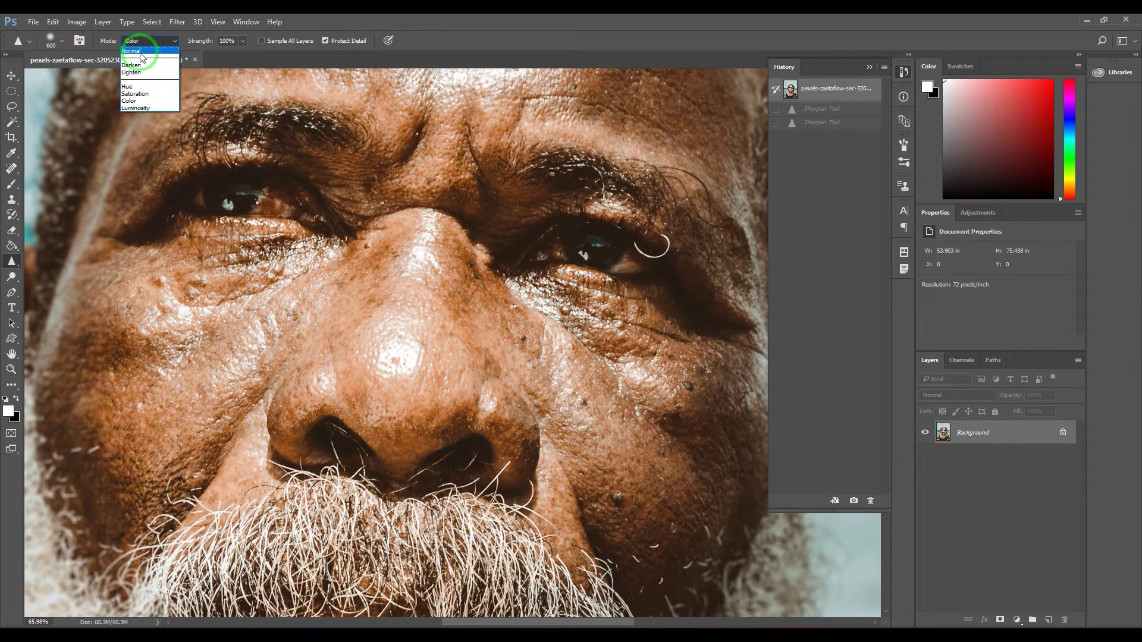
{"action": "left_click", "coordinate": [145, 105]}
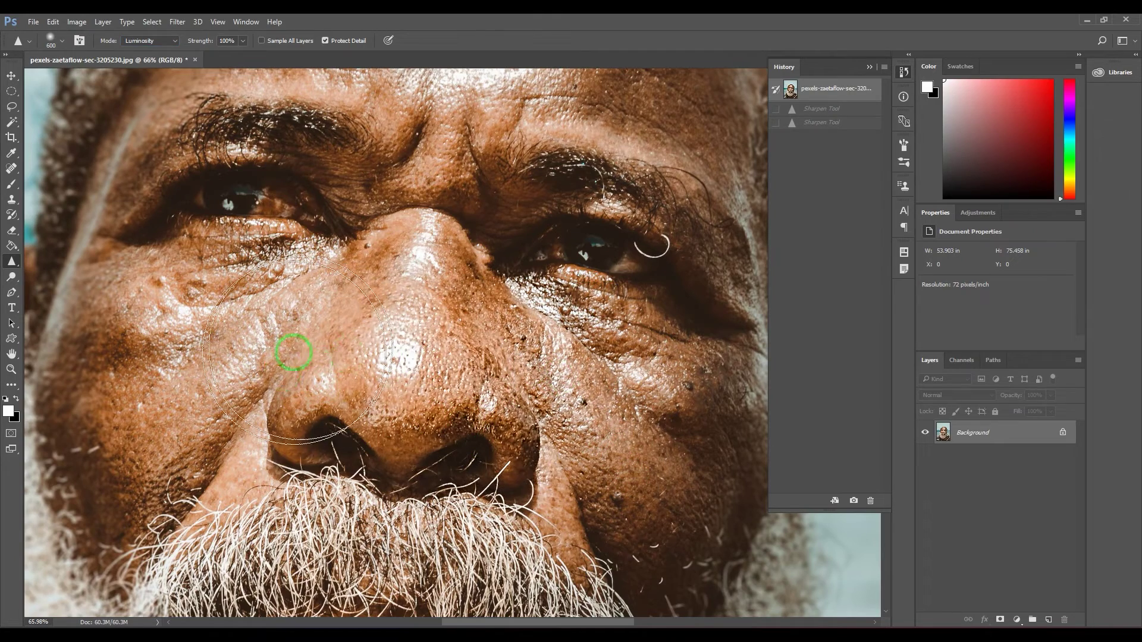
{"action": "mouse_move", "coordinate": [502, 403]}
{"action": "left_mouse_down"}
{"action": "mouse_move", "coordinate": [640, 468]}
{"action": "mouse_move", "coordinate": [638, 451]}
{"action": "mouse_move", "coordinate": [430, 345]}
{"action": "mouse_move", "coordinate": [483, 424]}
{"action": "mouse_move", "coordinate": [604, 423]}
{"action": "mouse_move", "coordinate": [611, 448]}
{"action": "left_mouse_up"}
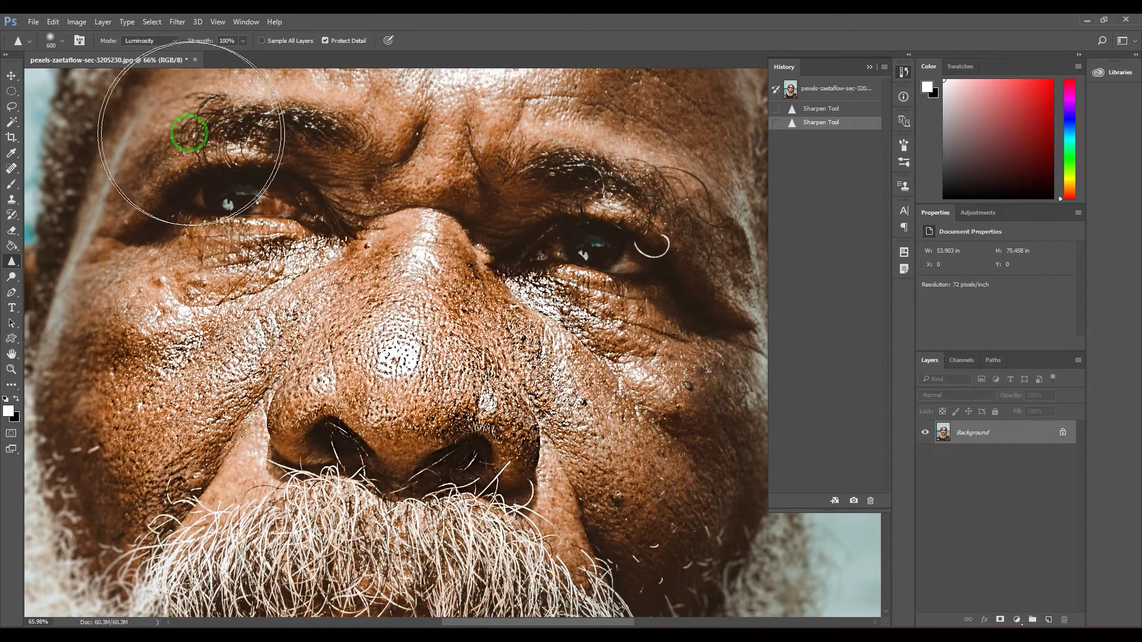
{"action": "left_click", "coordinate": [136, 41]}
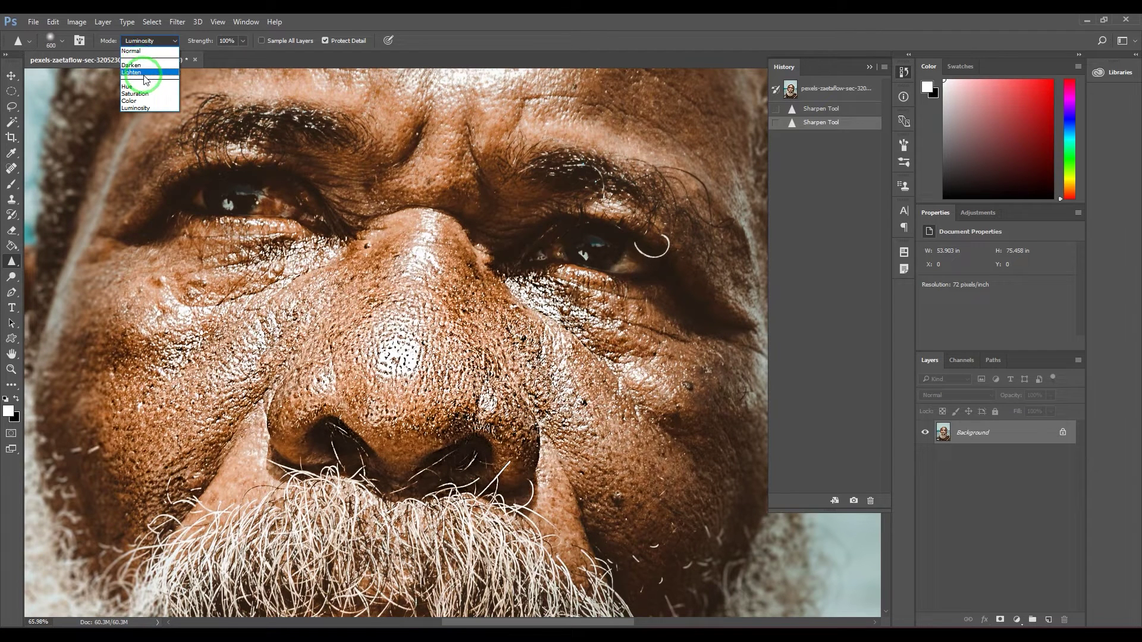
{"action": "left_click", "coordinate": [144, 107]}
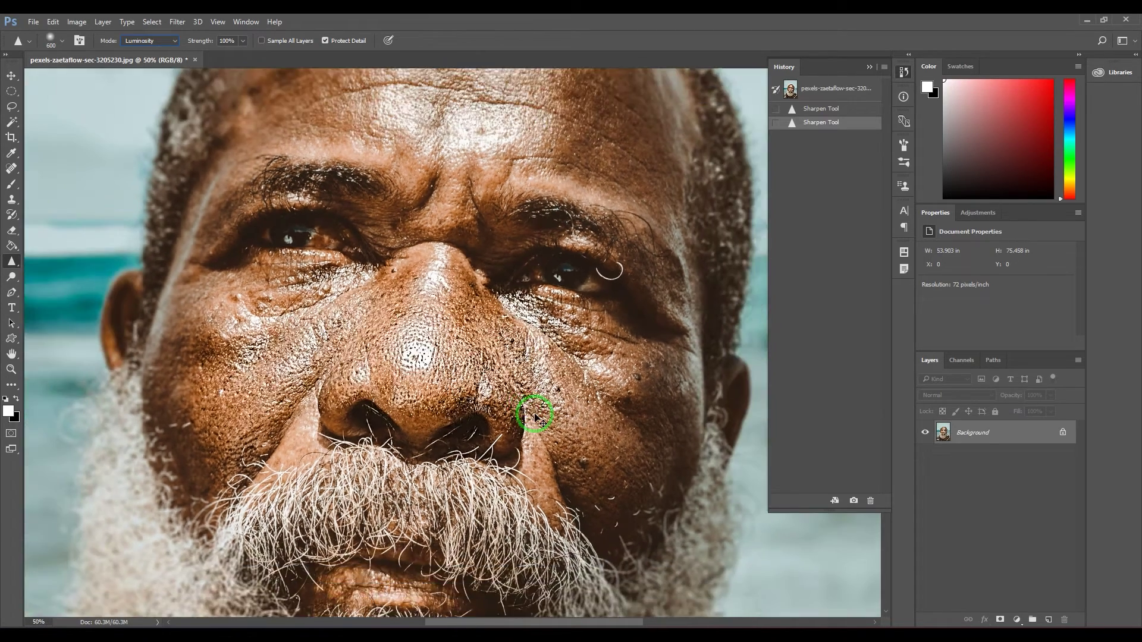
Set the Sharpen tool to Normal mode with Protect Detail off and sharpen the nose
{"action": "left_click", "coordinate": [148, 40]}
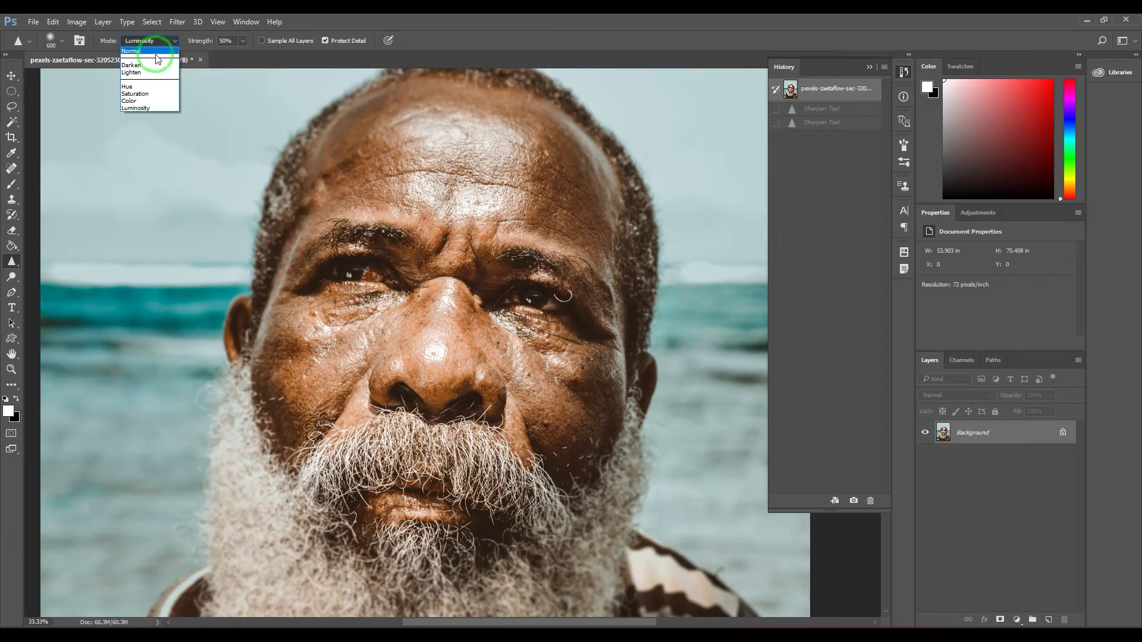
{"action": "left_click", "coordinate": [142, 51]}
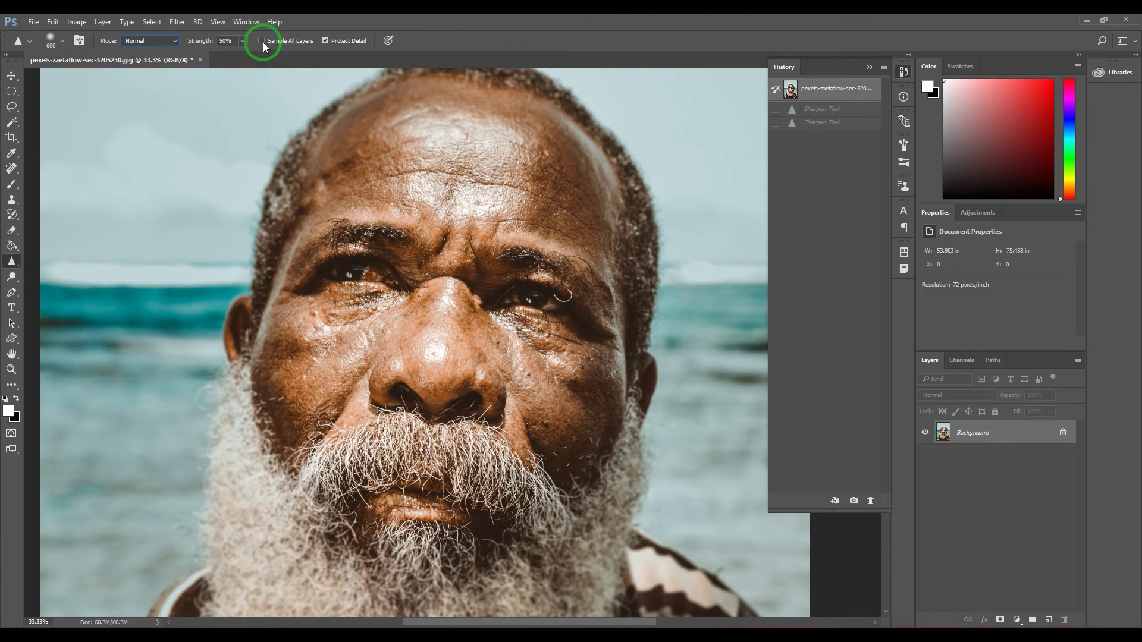
{"action": "left_click", "coordinate": [263, 41]}
{"action": "mouse_move", "coordinate": [483, 303]}
{"action": "left_mouse_down"}
{"action": "mouse_move", "coordinate": [457, 276]}
{"action": "mouse_move", "coordinate": [434, 402]}
{"action": "left_mouse_up"}
{"action": "mouse_move", "coordinate": [488, 353]}
{"action": "left_mouse_down"}
{"action": "mouse_move", "coordinate": [457, 378]}
{"action": "mouse_move", "coordinate": [476, 344]}
{"action": "left_mouse_up"}
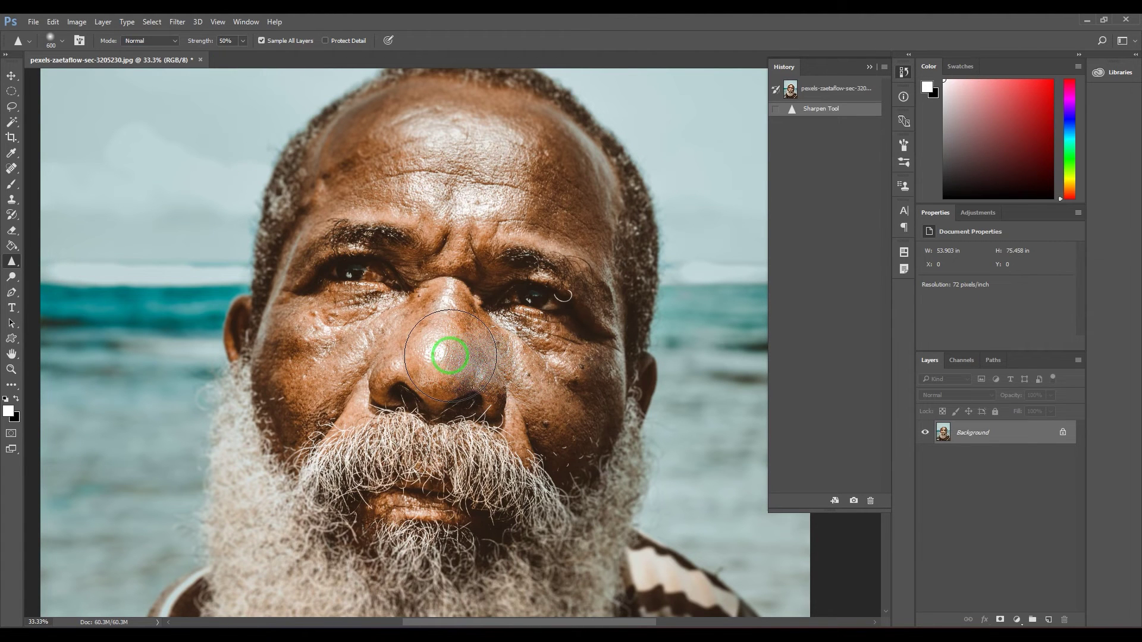
Zoom in closer on the nose to inspect the grainy sharpening noise
{"action": "key", "text": "z"}
{"action": "left_click_drag", "start_coordinate": [525, 387], "coordinate": [589, 389]}
{"action": "left_click_drag", "start_coordinate": [441, 393], "coordinate": [479, 386]}
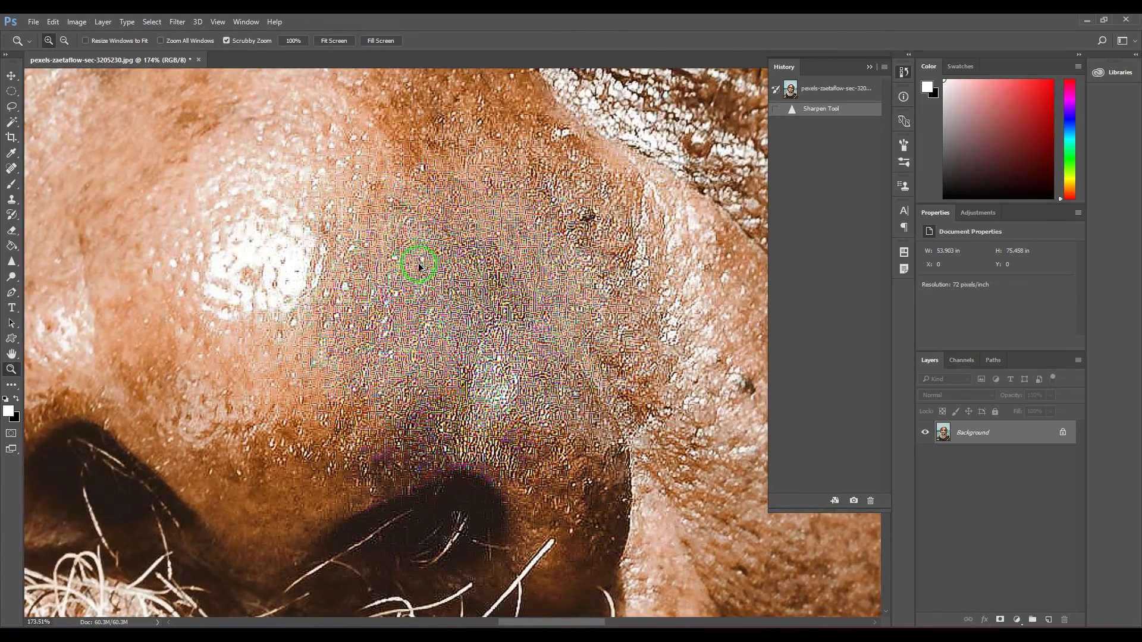
Revert to the snapshot, turn on Protect Detail, shrink the brush, and sharpen the nose highlight
{"action": "left_click", "coordinate": [835, 86]}
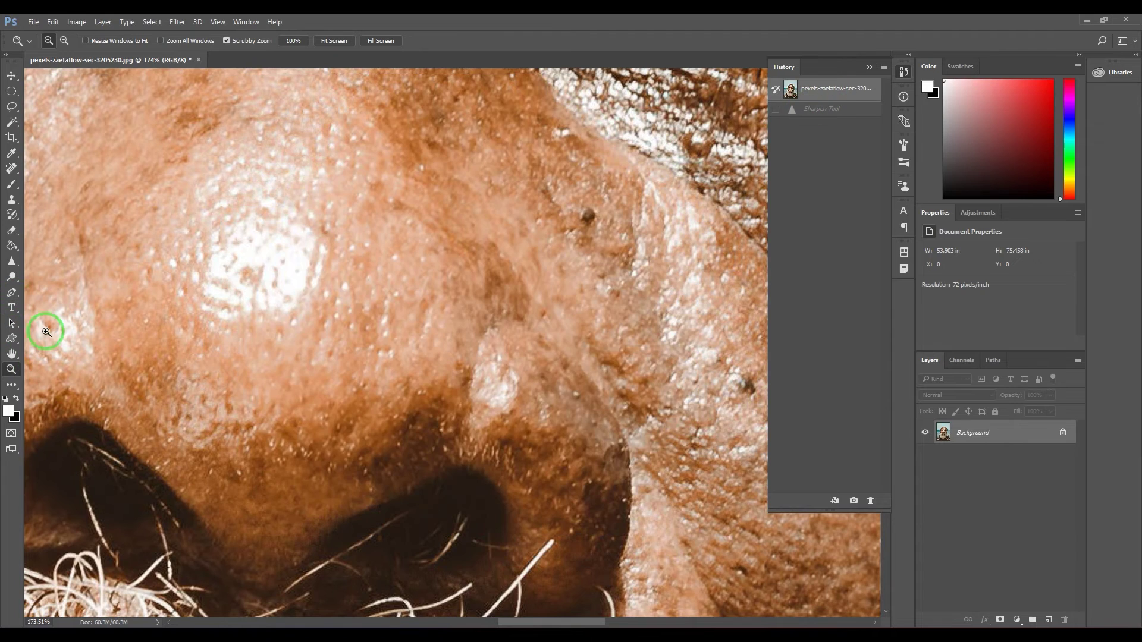
{"action": "left_click", "coordinate": [10, 263]}
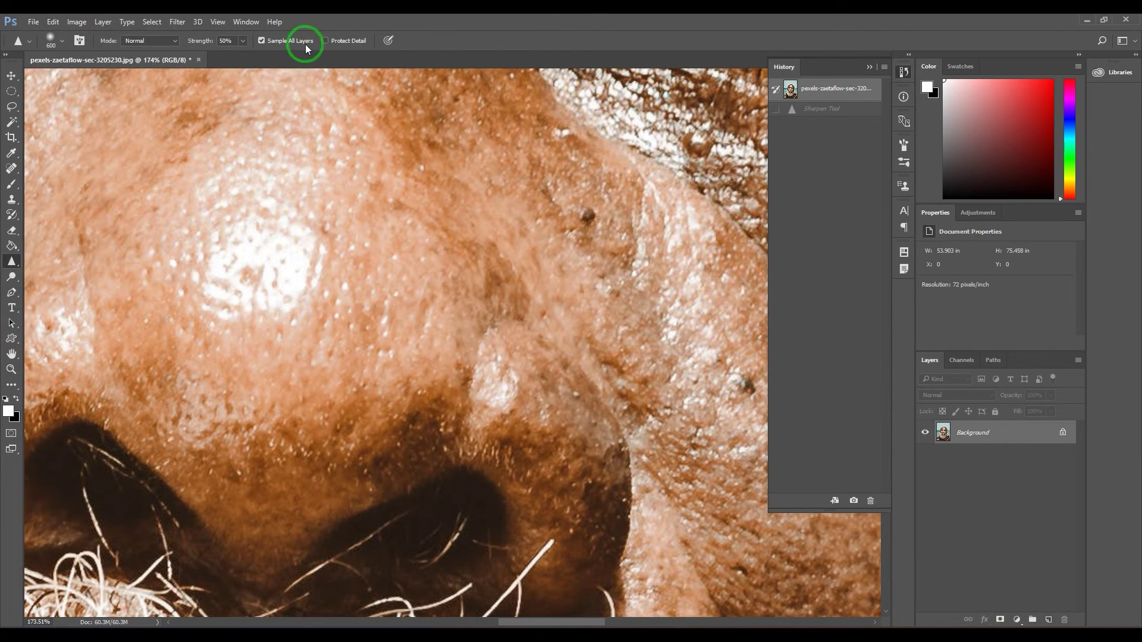
{"action": "left_click", "coordinate": [326, 40]}
{"action": "key", "text": "bracketleft"}
{"action": "key", "text": "bracketleft"}
{"action": "key", "text": "bracketleft"}
{"action": "key", "text": "bracketleft"}
{"action": "key", "text": "bracketleft"}
{"action": "key", "text": "bracketleft"}
{"action": "mouse_move", "coordinate": [362, 262]}
{"action": "left_mouse_down"}
{"action": "mouse_move", "coordinate": [295, 254]}
{"action": "mouse_move", "coordinate": [248, 298]}
{"action": "mouse_move", "coordinate": [296, 340]}
{"action": "mouse_move", "coordinate": [363, 281]}
{"action": "mouse_move", "coordinate": [309, 244]}
{"action": "mouse_move", "coordinate": [280, 283]}
{"action": "left_mouse_up"}
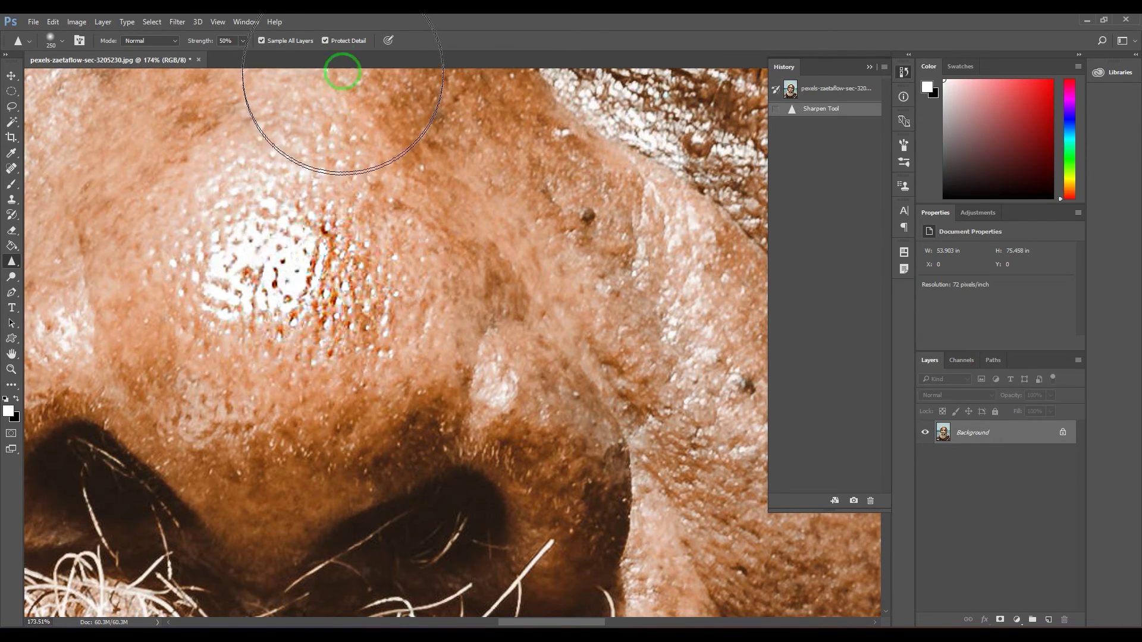
Sharpen the nose bridge with Protect Detail off, then re-enable it and revert to the opening snapshot
{"action": "left_click", "coordinate": [326, 40]}
{"action": "mouse_move", "coordinate": [522, 301]}
{"action": "left_mouse_down"}
{"action": "mouse_move", "coordinate": [486, 338]}
{"action": "mouse_move", "coordinate": [529, 285]}
{"action": "mouse_move", "coordinate": [479, 282]}
{"action": "mouse_move", "coordinate": [498, 314]}
{"action": "mouse_move", "coordinate": [475, 268]}
{"action": "left_mouse_up"}
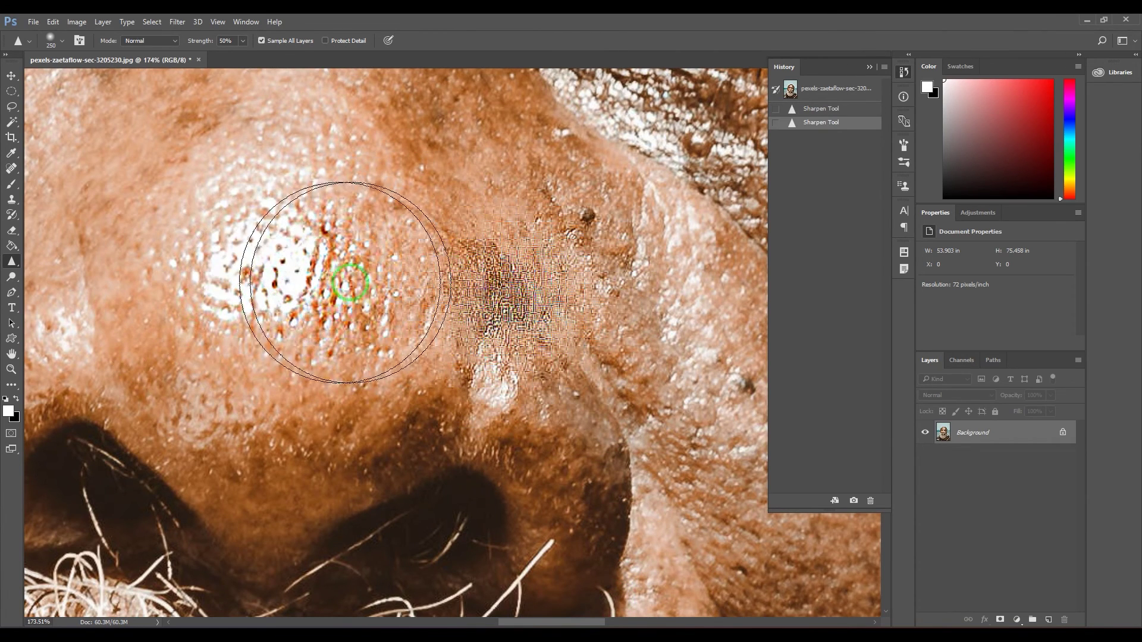
{"action": "left_click", "coordinate": [325, 41]}
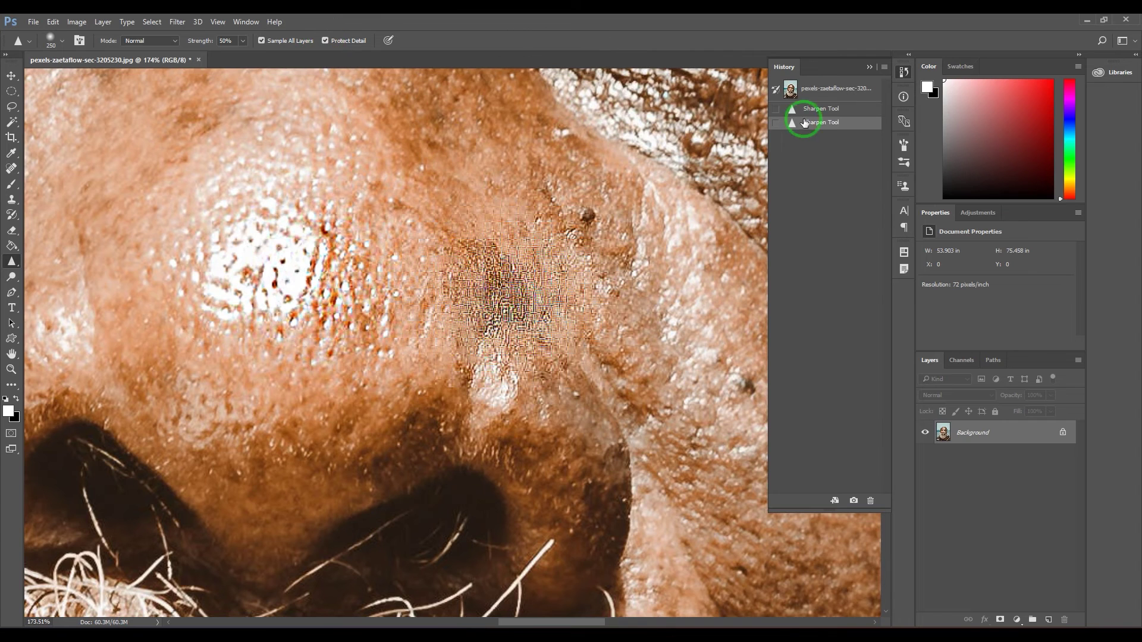
{"action": "left_click", "coordinate": [815, 92]}
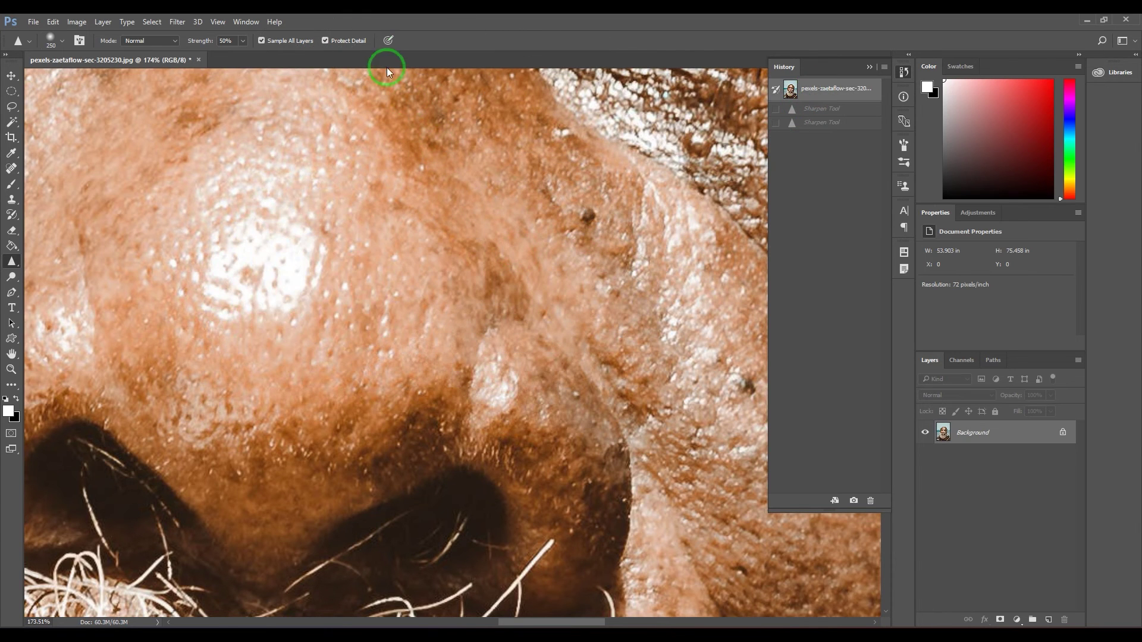